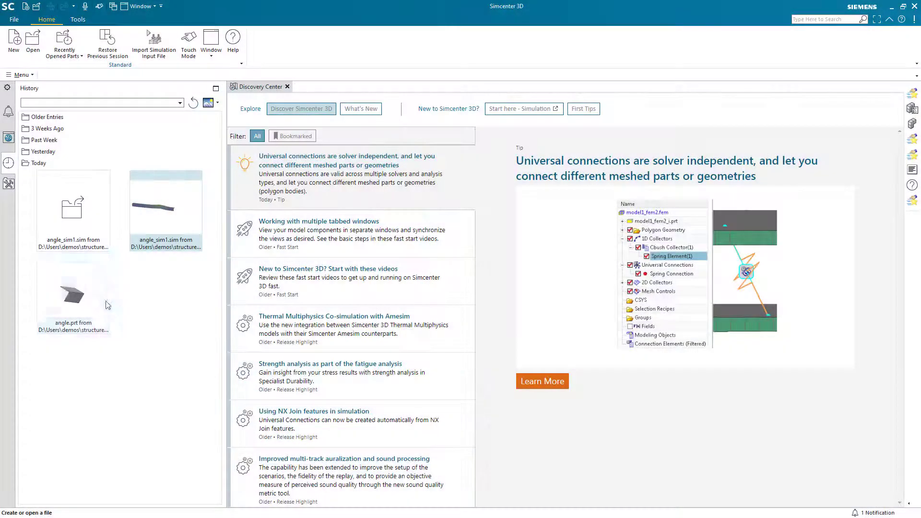
# - Open angle.prt from recent history and rotate to see the whole angle before choosing an application
pyautogui.click(65, 288)
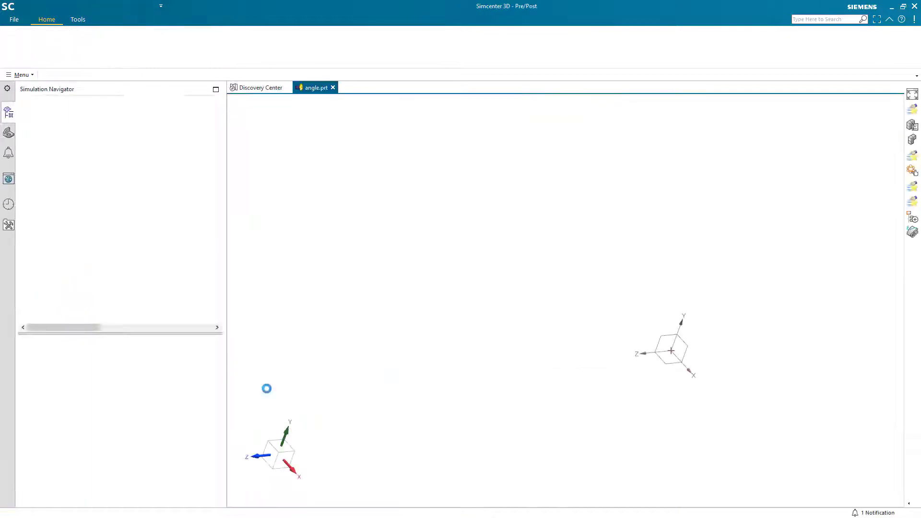
pyautogui.scroll(5, 385, 354)
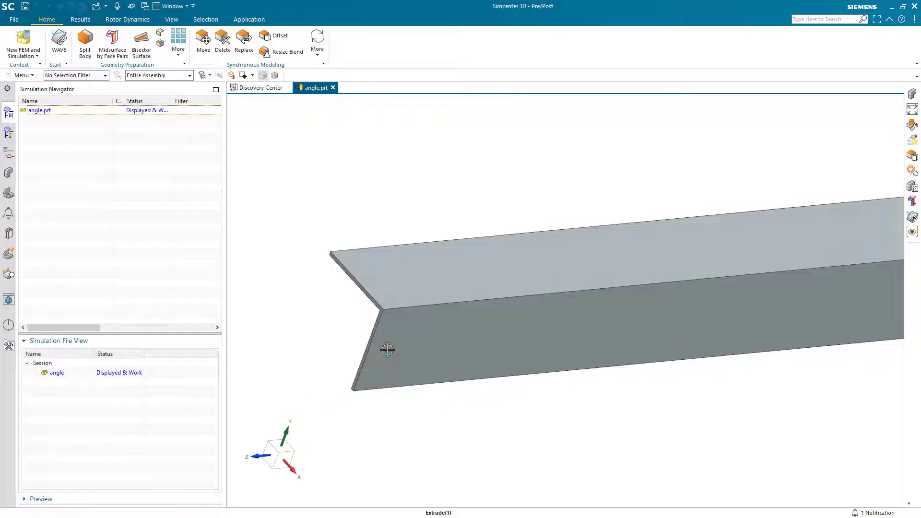
pyautogui.moveTo(387, 349); pyautogui.dragTo(418, 344, button='middle')
pyautogui.click(253, 22)
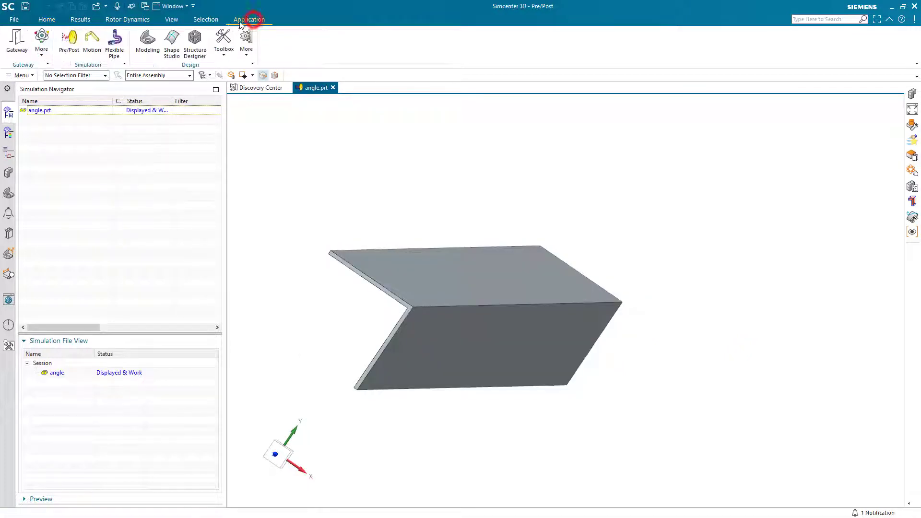
# - Switch to Pre/Post and create new FEM and simulation files using no bodies, plus an idealized part
pyautogui.click(63, 42)
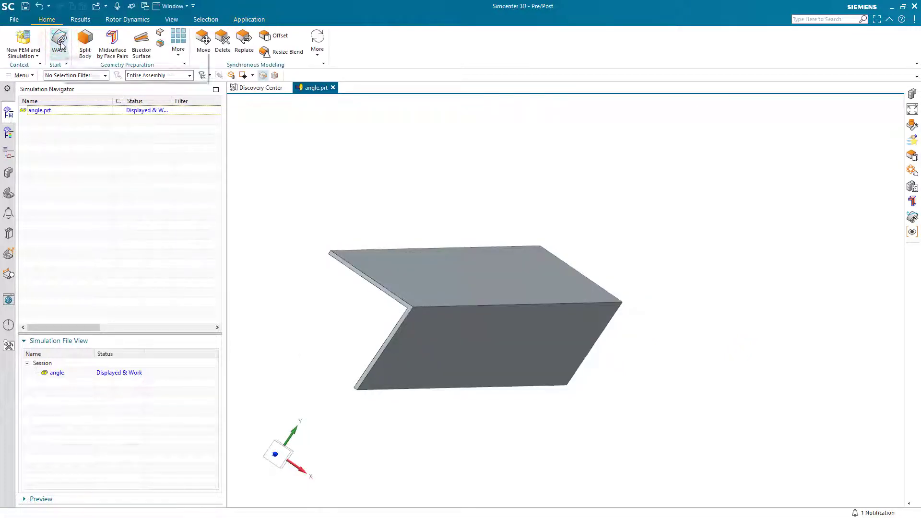
pyautogui.click(21, 41)
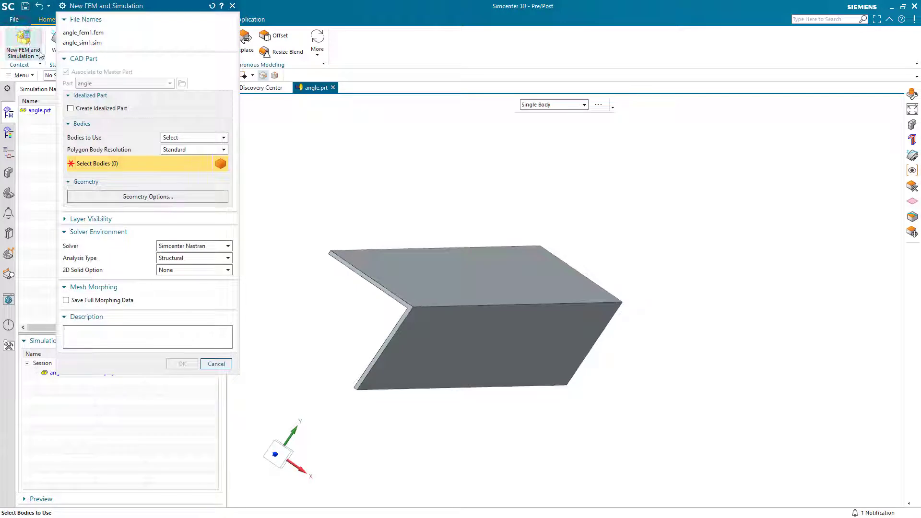
pyautogui.click(175, 138)
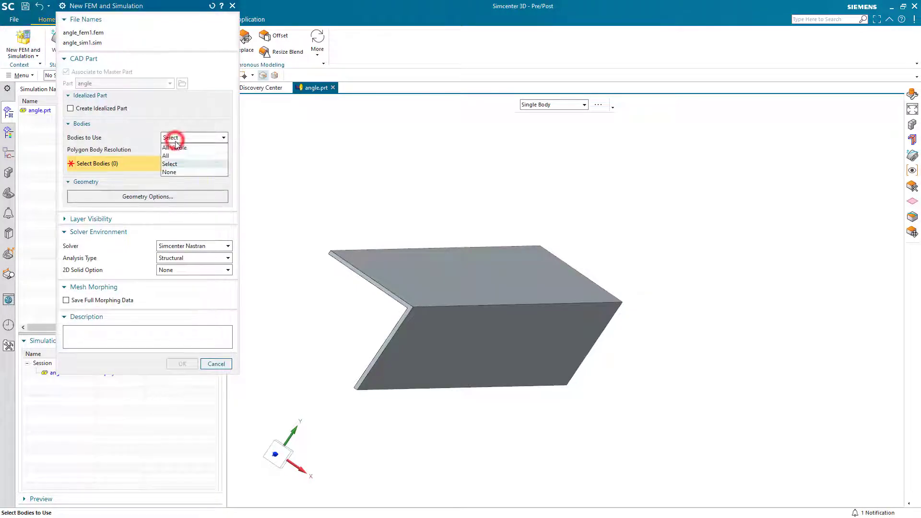
pyautogui.click(173, 169)
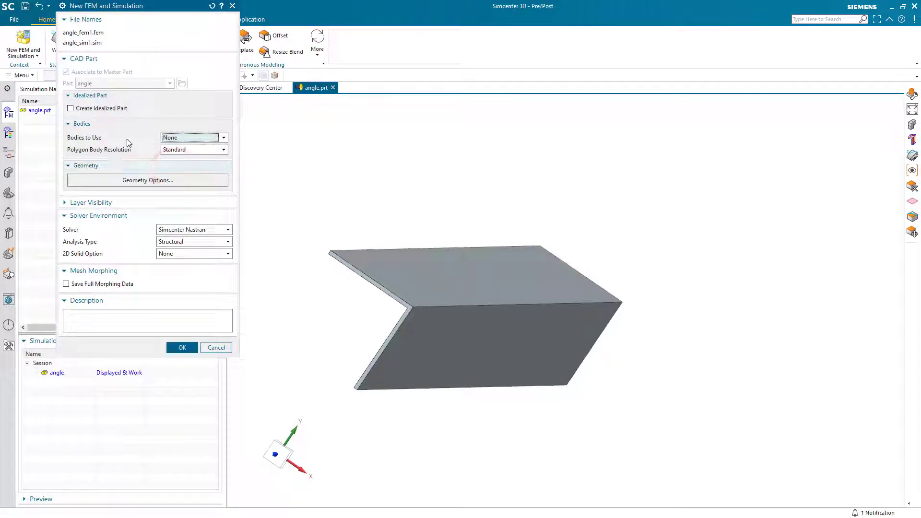
pyautogui.click(90, 110)
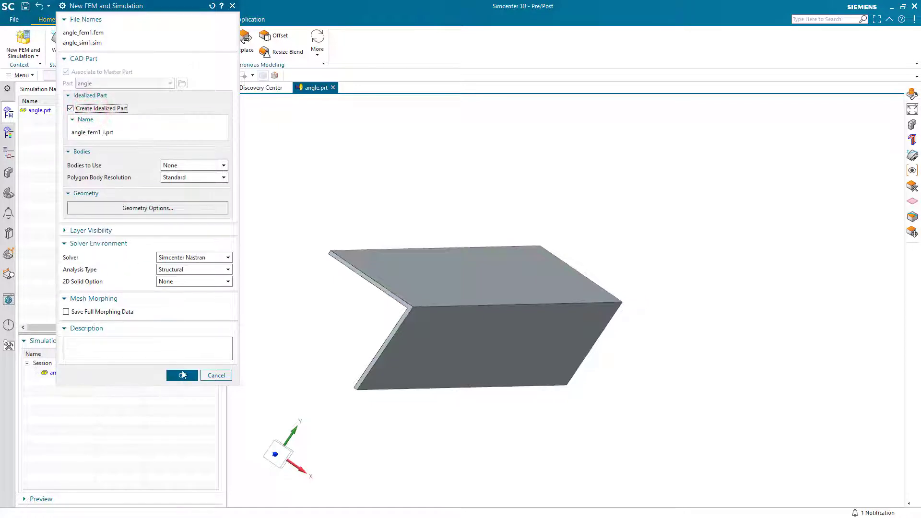
pyautogui.click(182, 375)
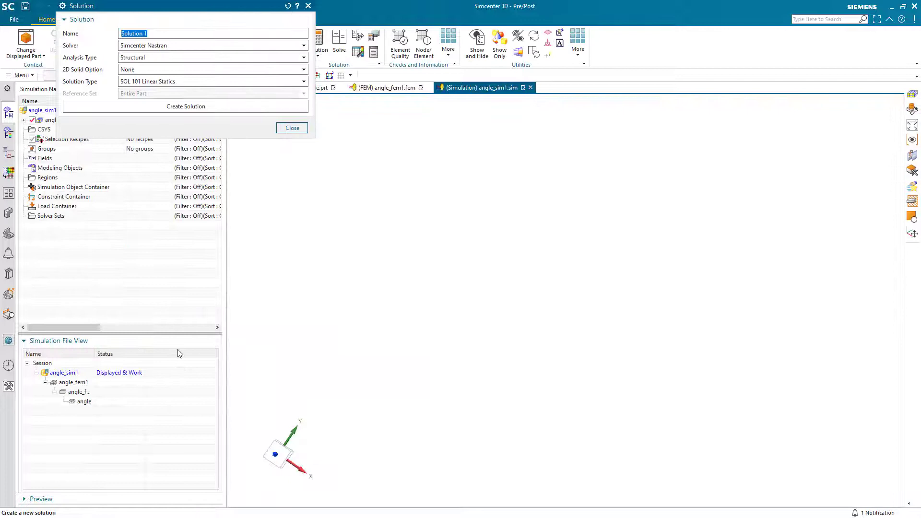
# - Add a SOL 105 Linear Buckling solution named 105
pyautogui.click(182, 83)
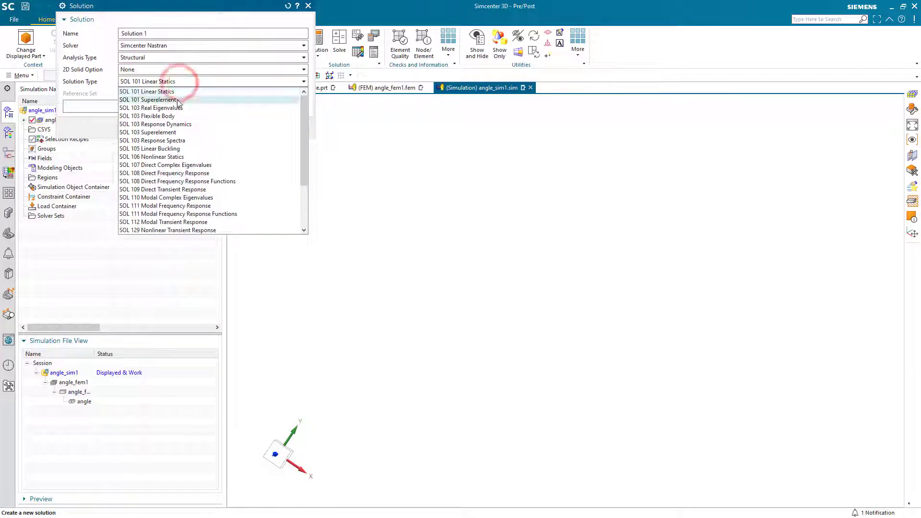
pyautogui.click(174, 148)
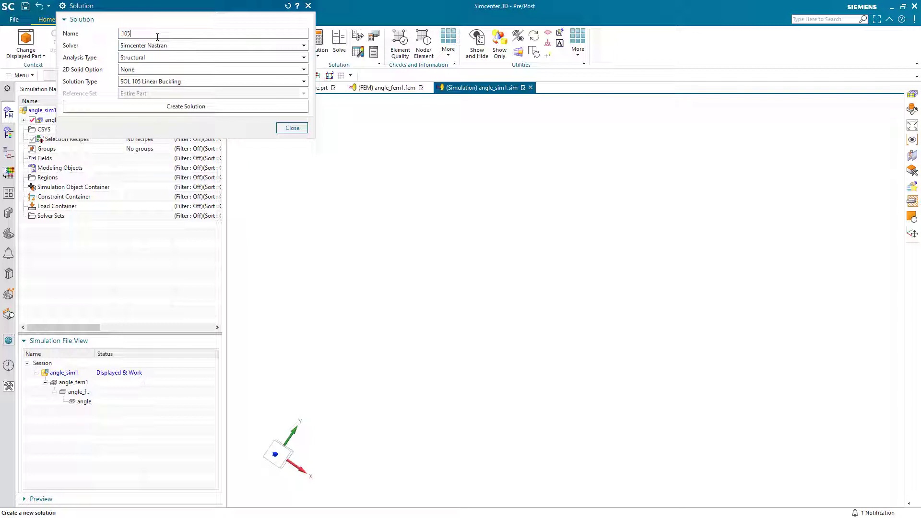
pyautogui.click(174, 106)
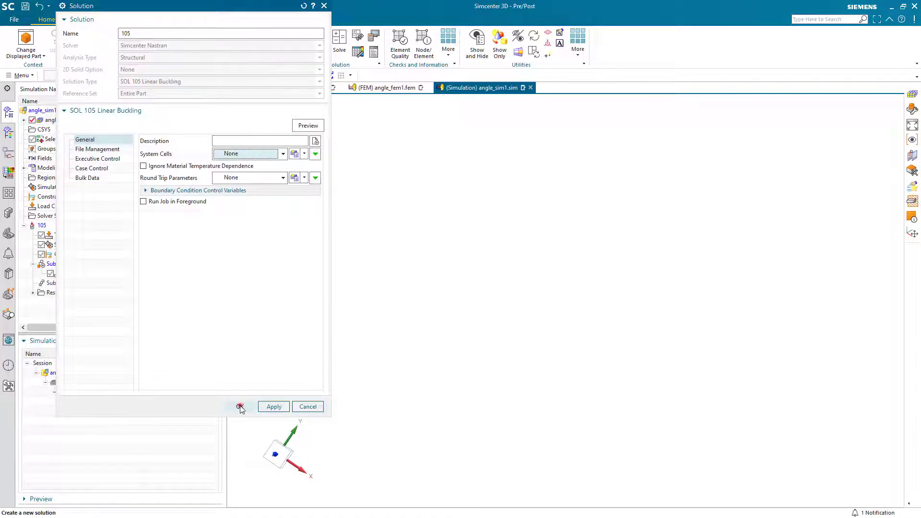
pyautogui.click(240, 406)
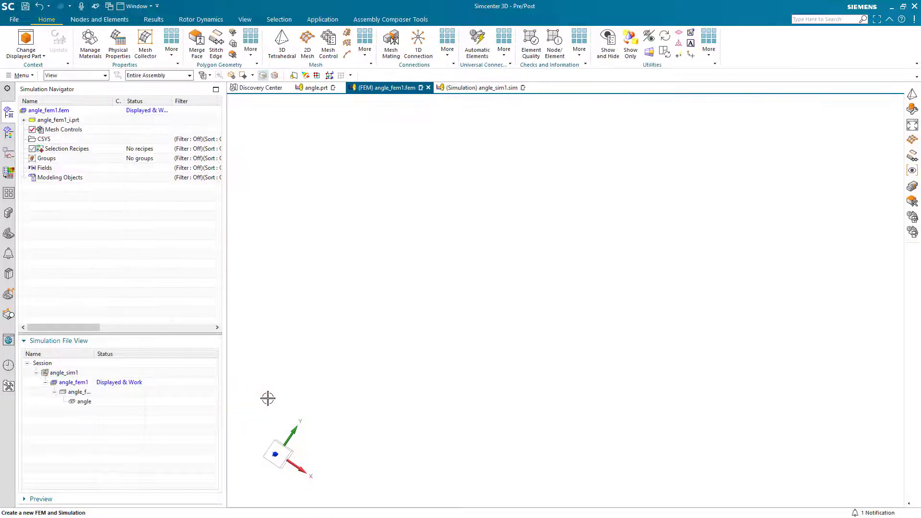
# - Display the idealized part angle_fem1_i and promote the angle body into it
pyautogui.doubleClick(79, 391)
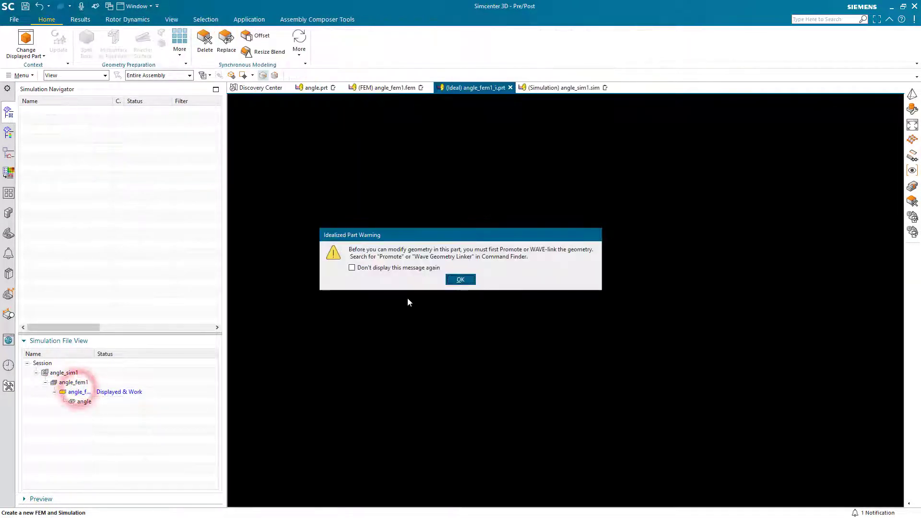
pyautogui.click(459, 280)
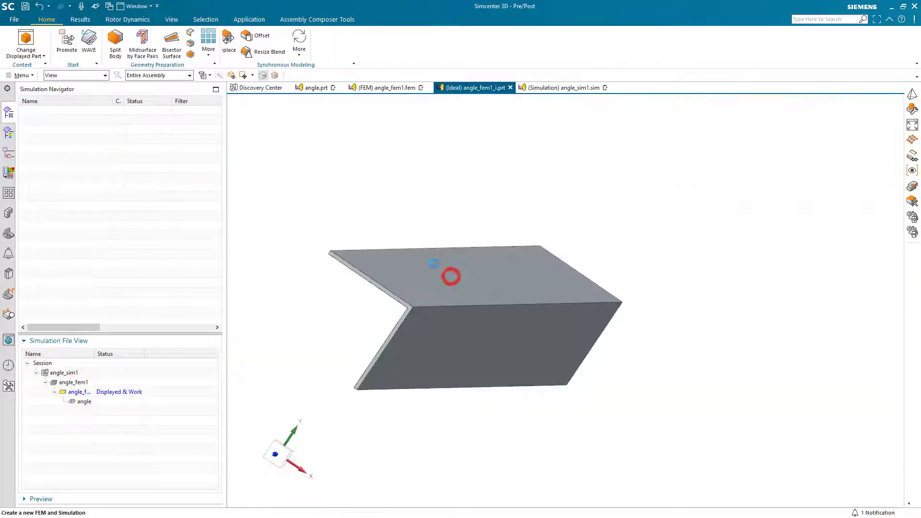
pyautogui.click(70, 44)
pyautogui.click(447, 321)
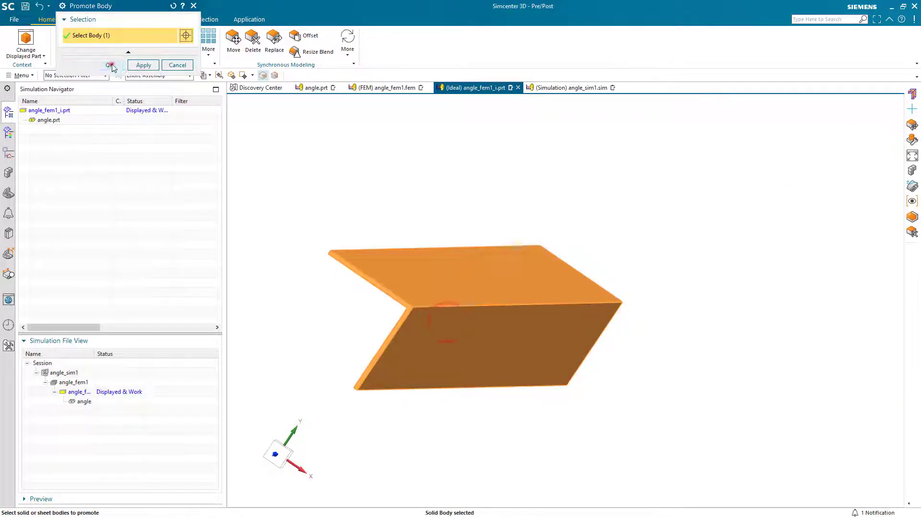
pyautogui.click(110, 65)
# - Create a midsurface sheet from the angle body using Midsurface by Face Pairs
pyautogui.click(142, 42)
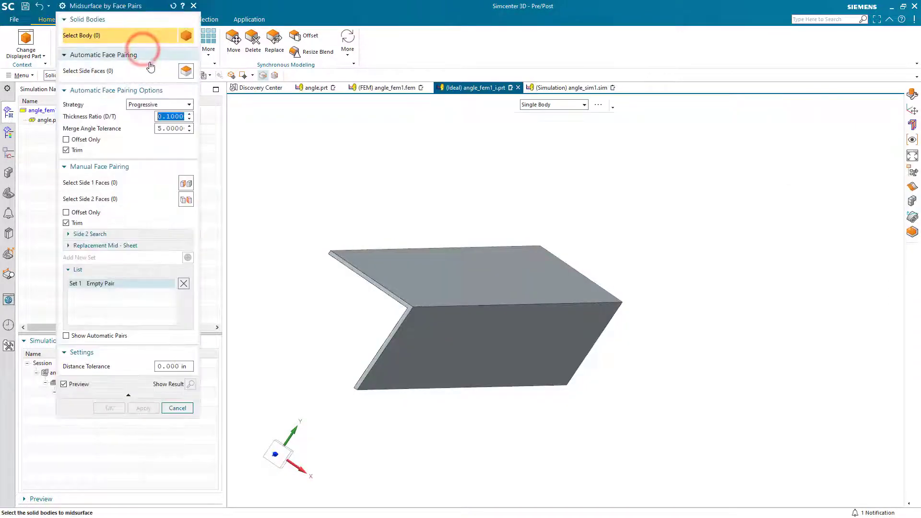
pyautogui.click(463, 285)
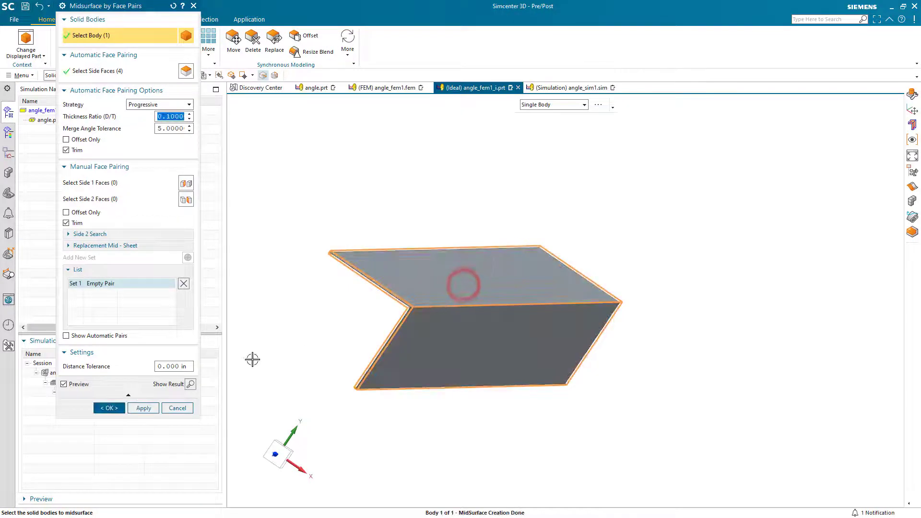
pyautogui.click(109, 408)
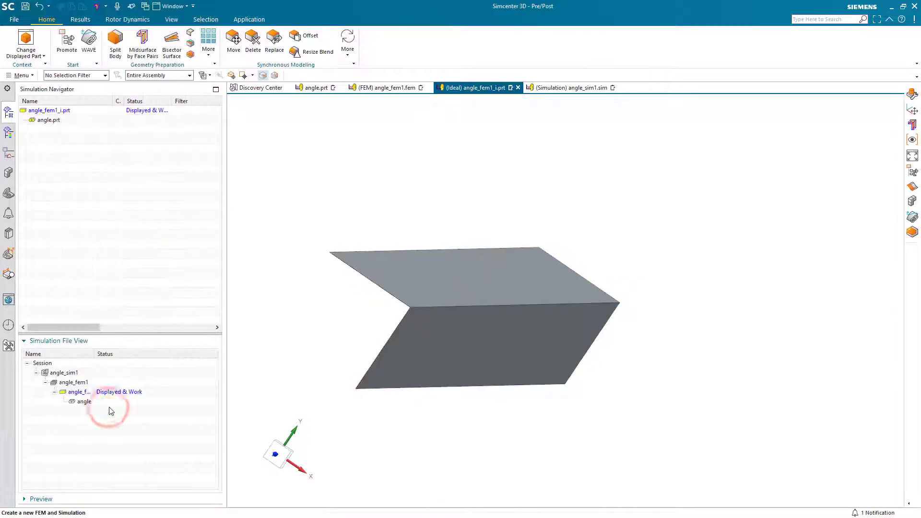
# - Edit angle_fem1.fem so its bodies to use are the midsurface sheet bodies
pyautogui.click(384, 88)
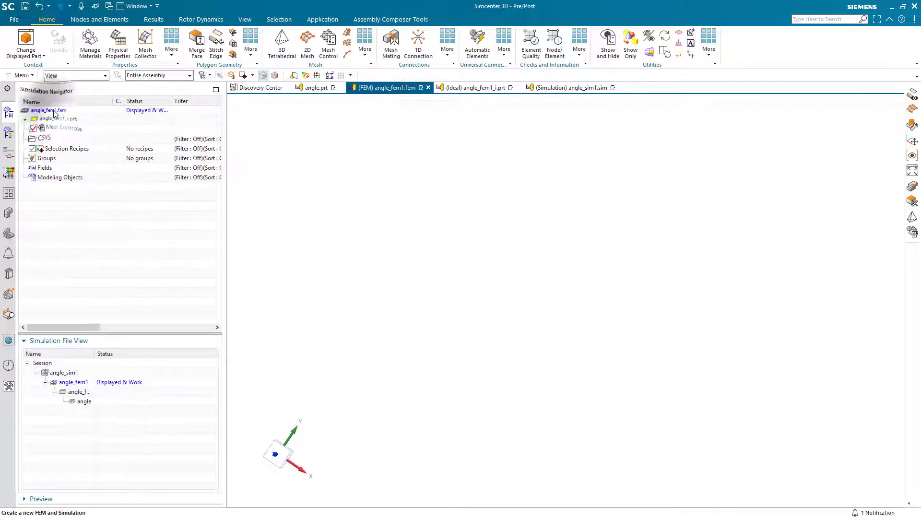
pyautogui.rightClick(54, 111)
pyautogui.click(80, 160)
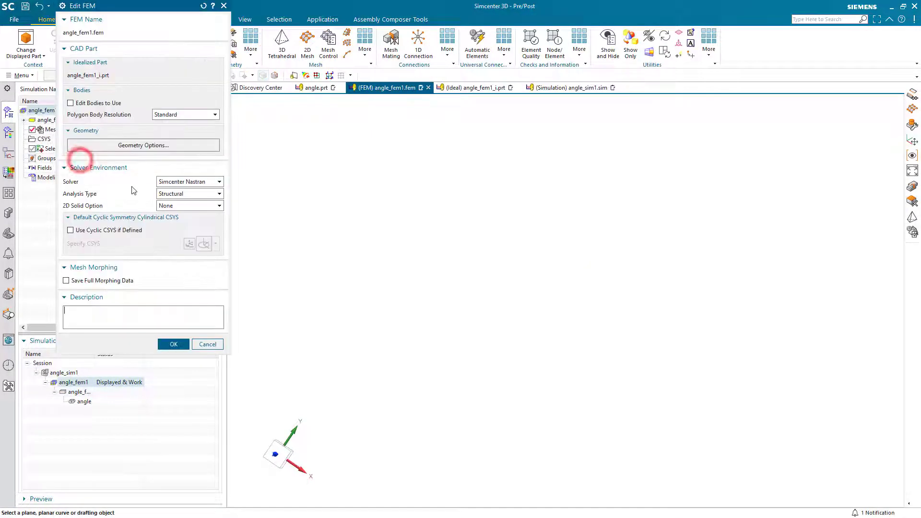
pyautogui.click(71, 103)
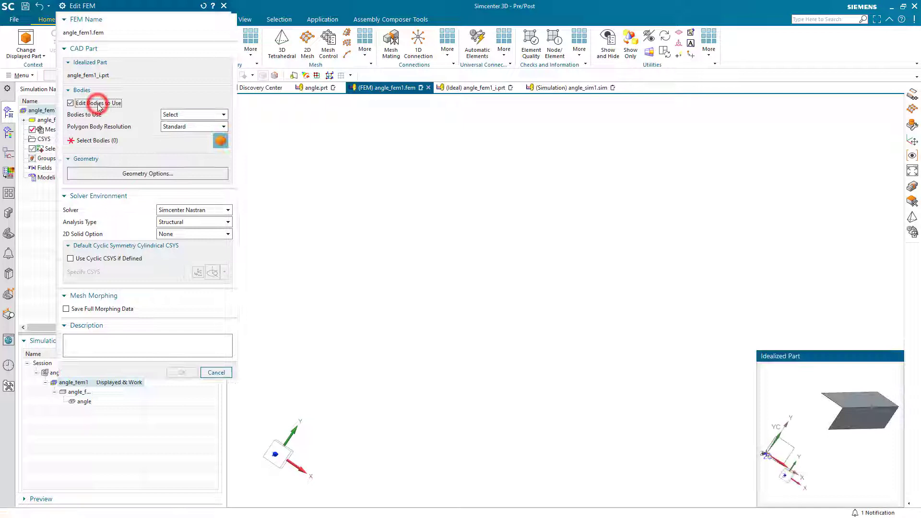
pyautogui.click(849, 402)
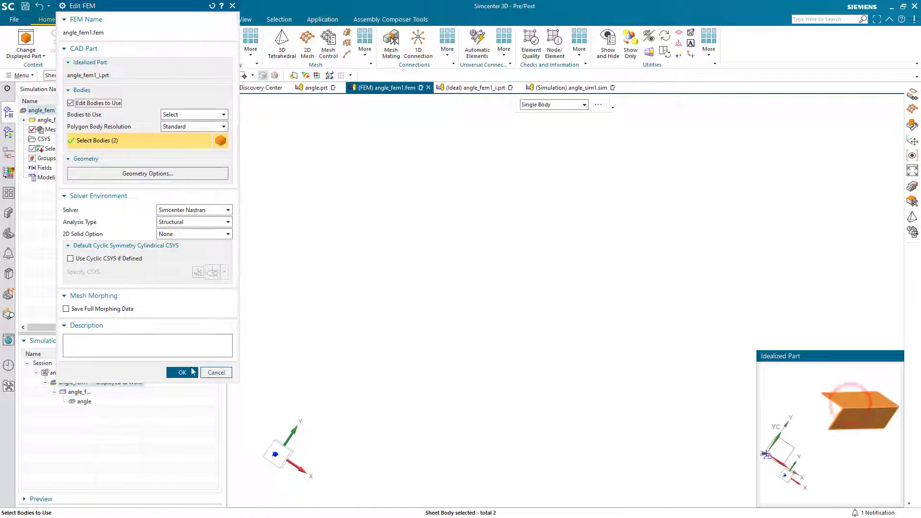
pyautogui.click(182, 372)
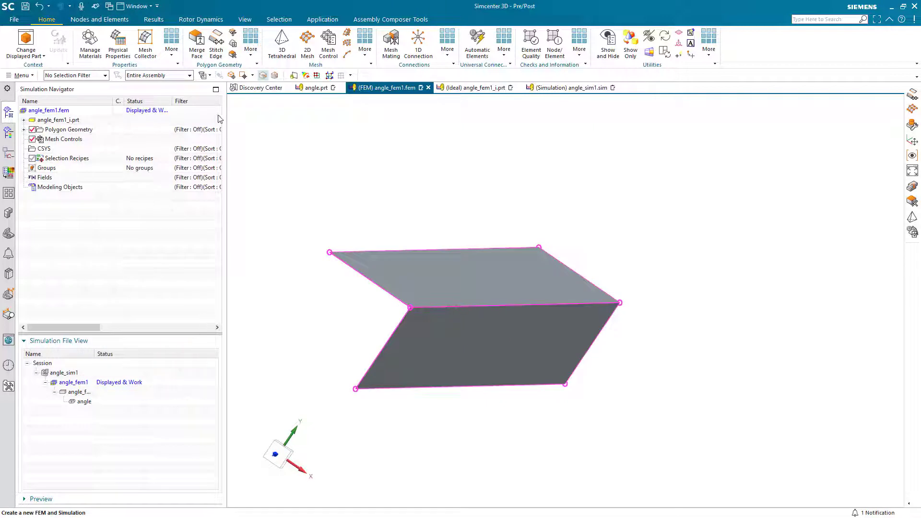
# - Stitch the top and lower sheet bodies together along their common edge
pyautogui.click(213, 52)
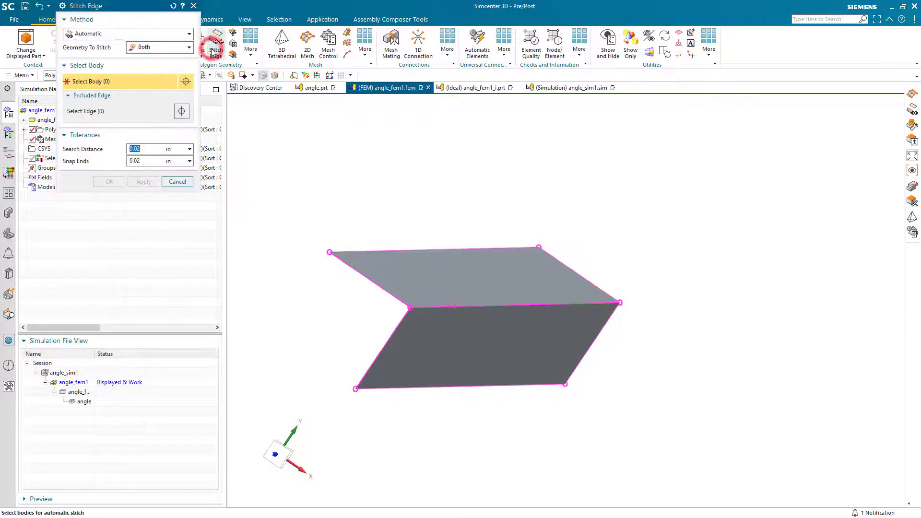
pyautogui.click(410, 274)
pyautogui.click(436, 324)
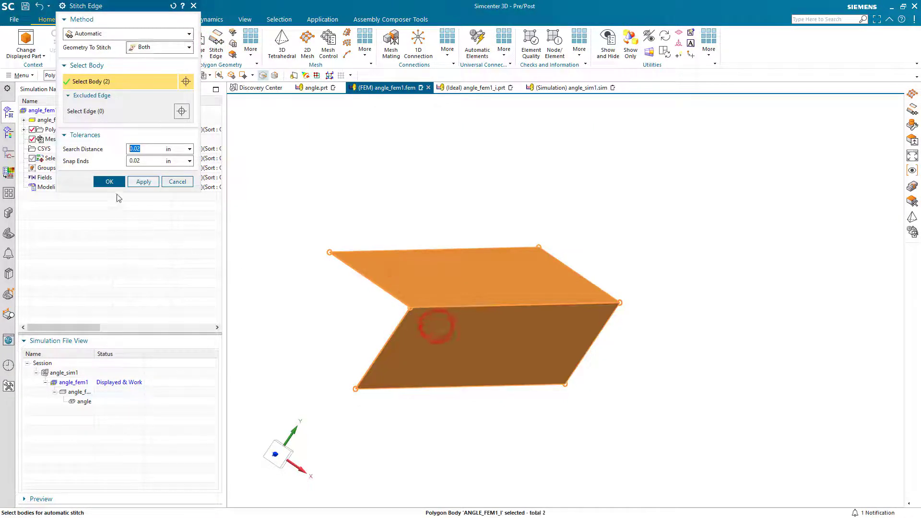
pyautogui.click(107, 182)
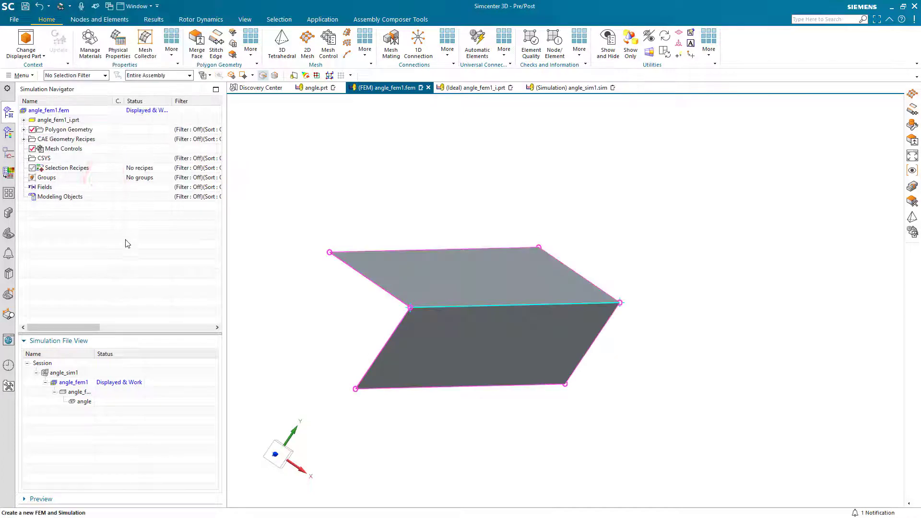
# - Create a CQUAD4 2D mesh with 0.4 in element size on the top and lower faces
pyautogui.click(307, 46)
pyautogui.click(433, 285)
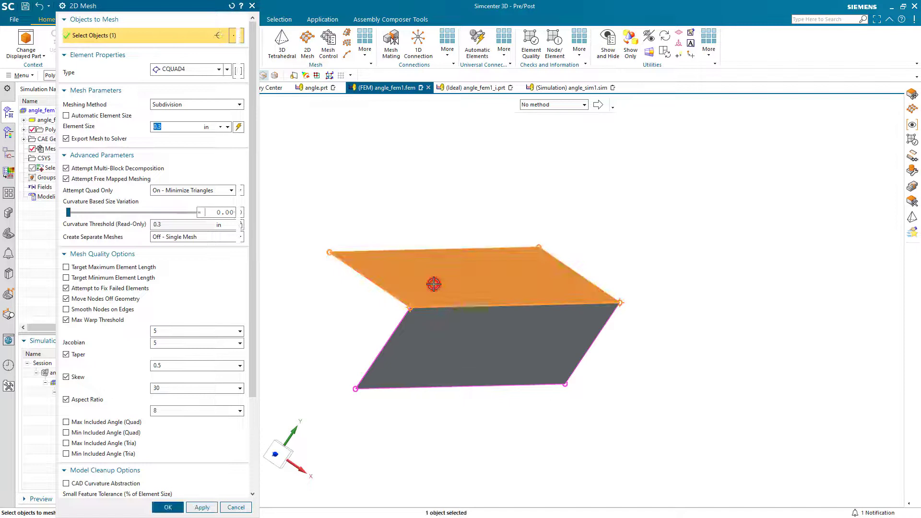
pyautogui.click(437, 333)
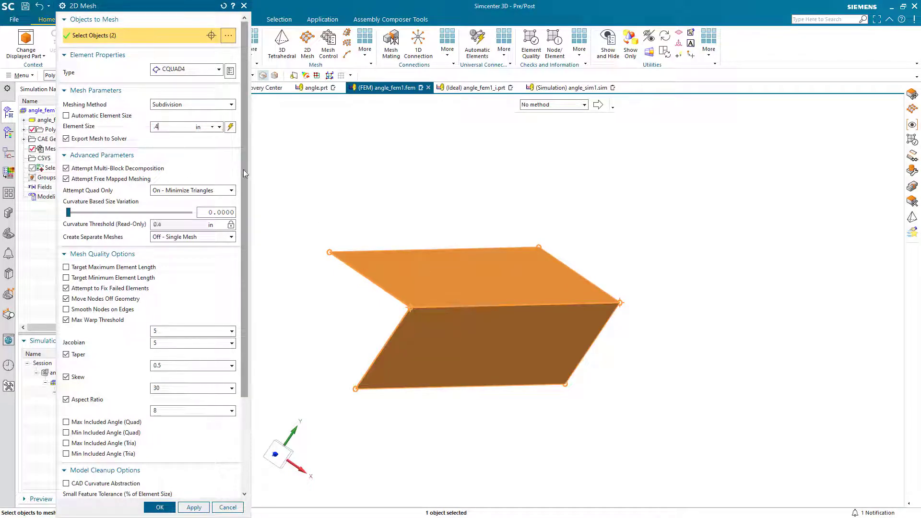
pyautogui.scroll(-5, 245, 173)
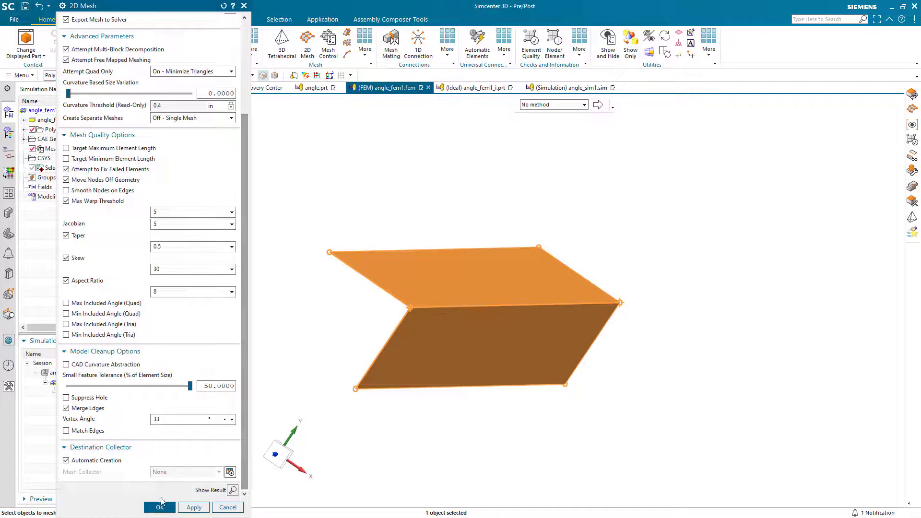
pyautogui.click(158, 508)
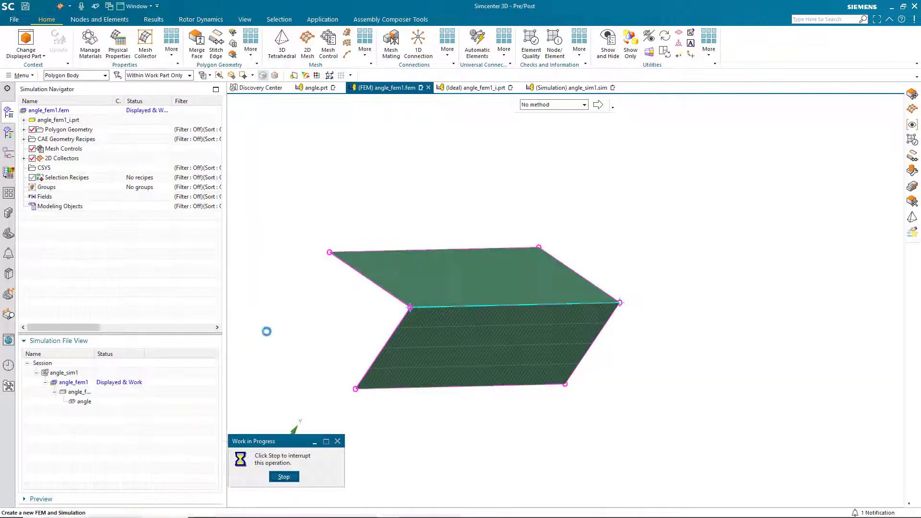
pyautogui.moveTo(396, 291); pyautogui.dragTo(350, 287, button='middle')
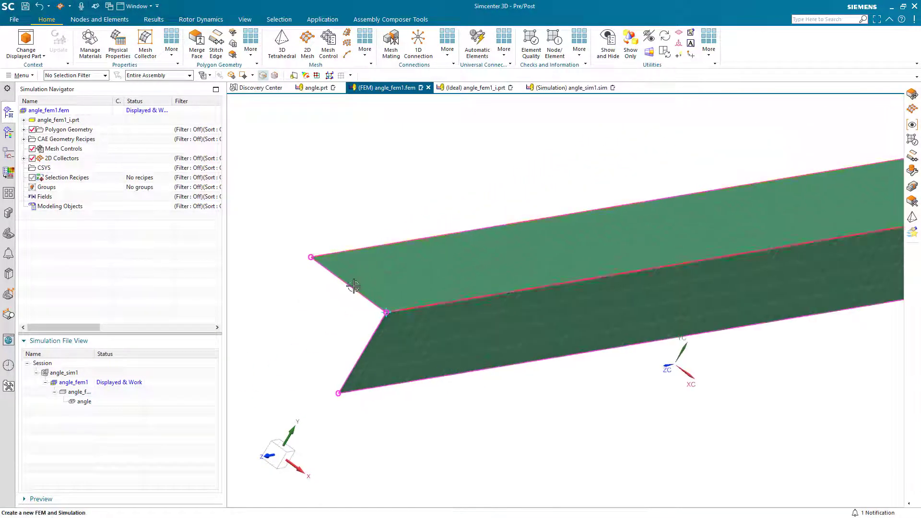
# - Assign an Aluminum library material to the PSHELL of the ANGLE_FEM1_I collector
pyautogui.click(24, 158)
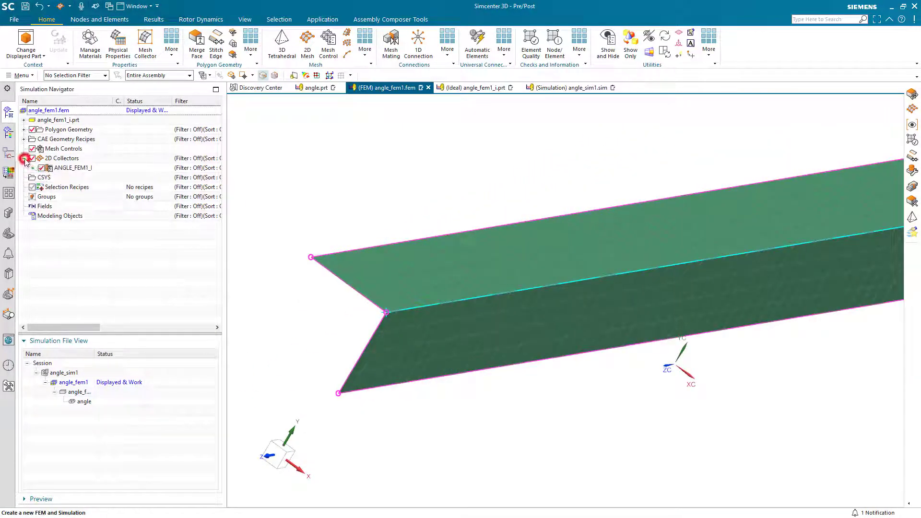
pyautogui.rightClick(54, 168)
pyautogui.click(72, 187)
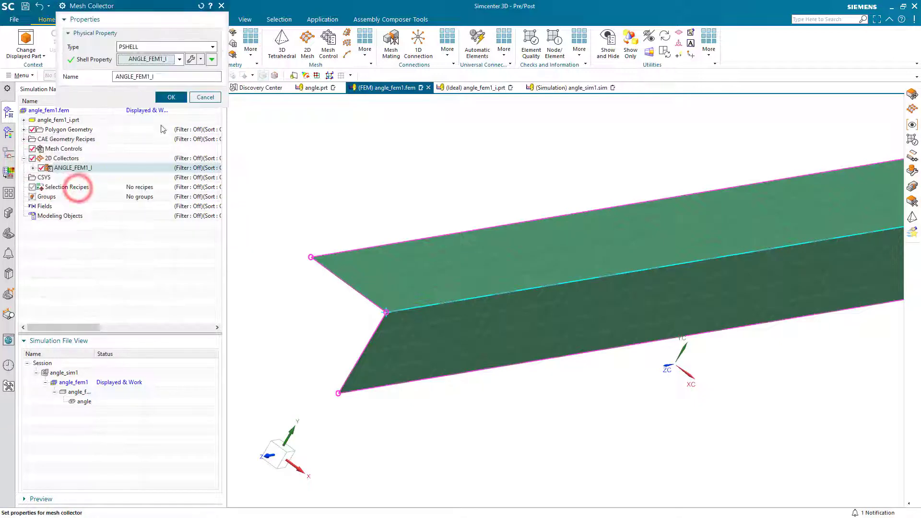
pyautogui.click(191, 59)
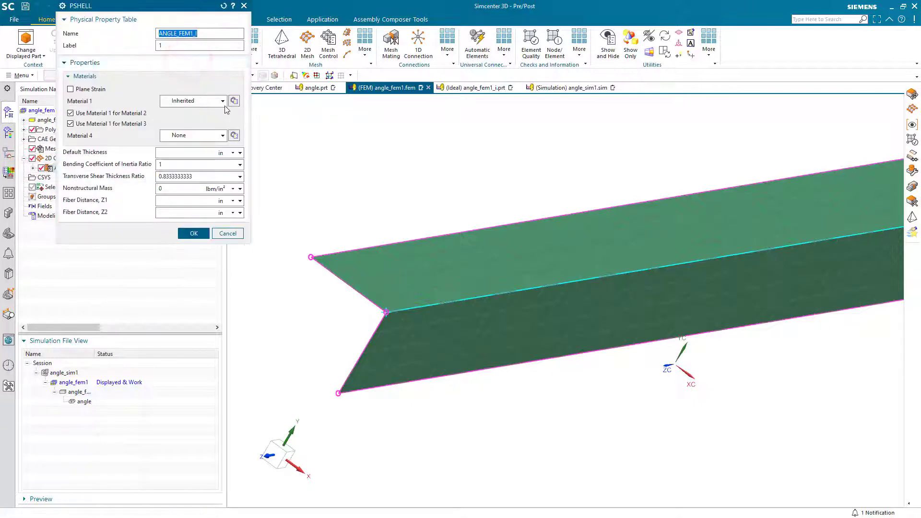
pyautogui.click(233, 102)
pyautogui.doubleClick(96, 258)
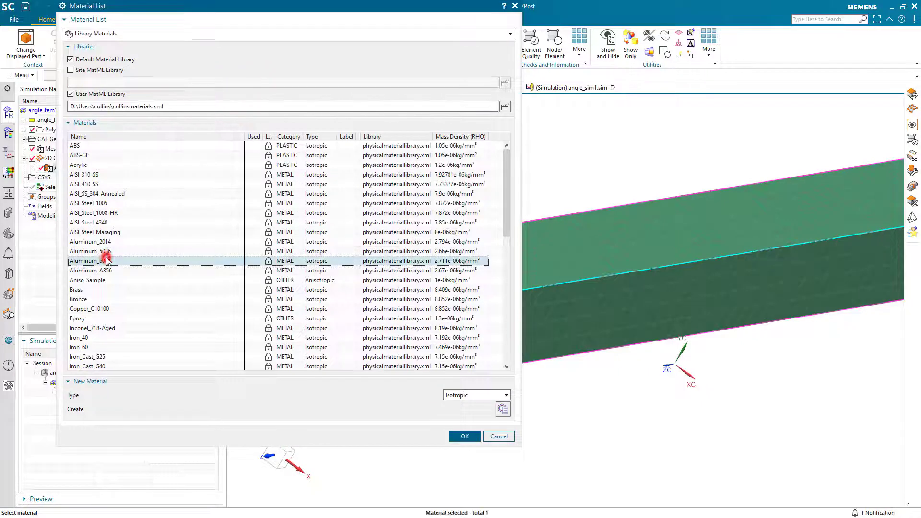
pyautogui.middleClick(130, 210)
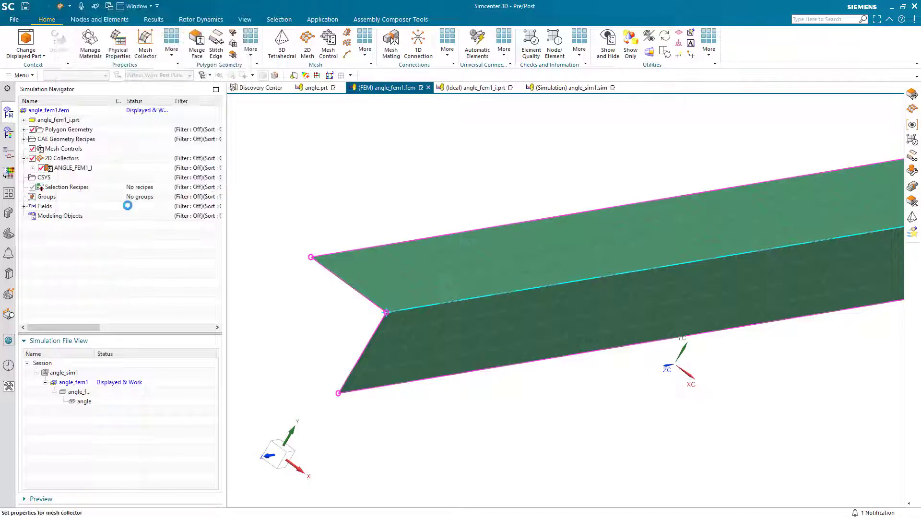
pyautogui.middleClick(115, 165)
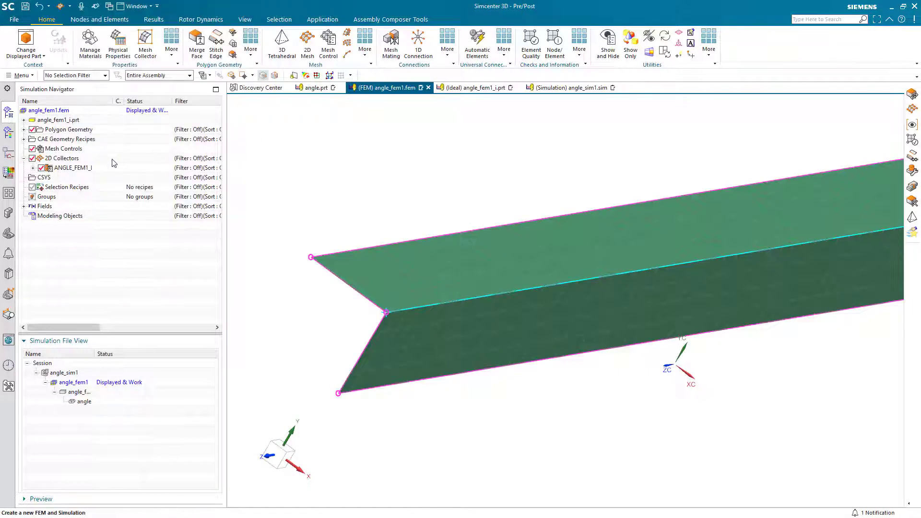
# - Review the mesh's associated data and plot thickness contours confirming 0.06 in, then return to the model
pyautogui.click(33, 168)
pyautogui.rightClick(74, 177)
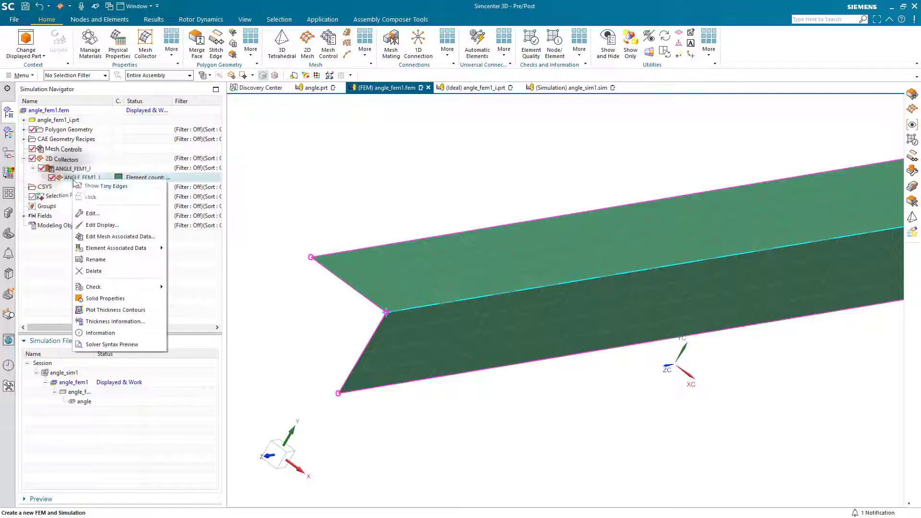
pyautogui.click(116, 237)
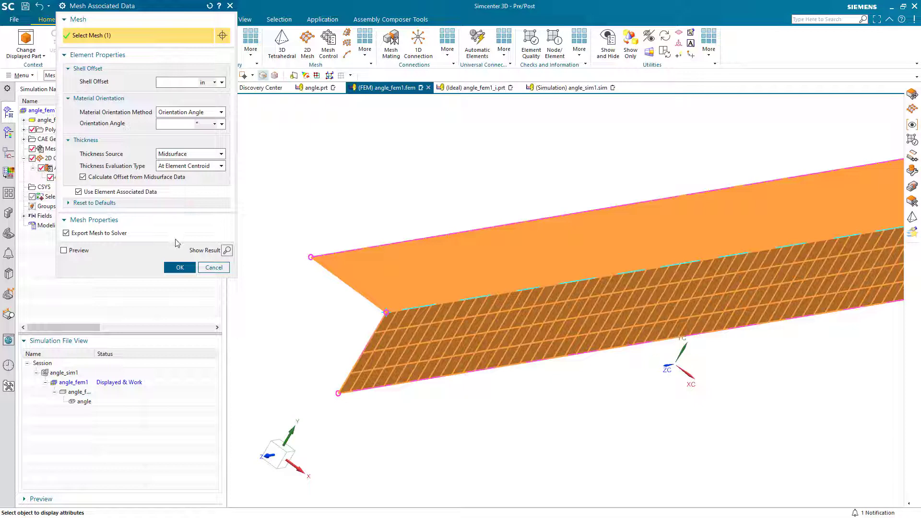
pyautogui.click(178, 267)
pyautogui.rightClick(73, 178)
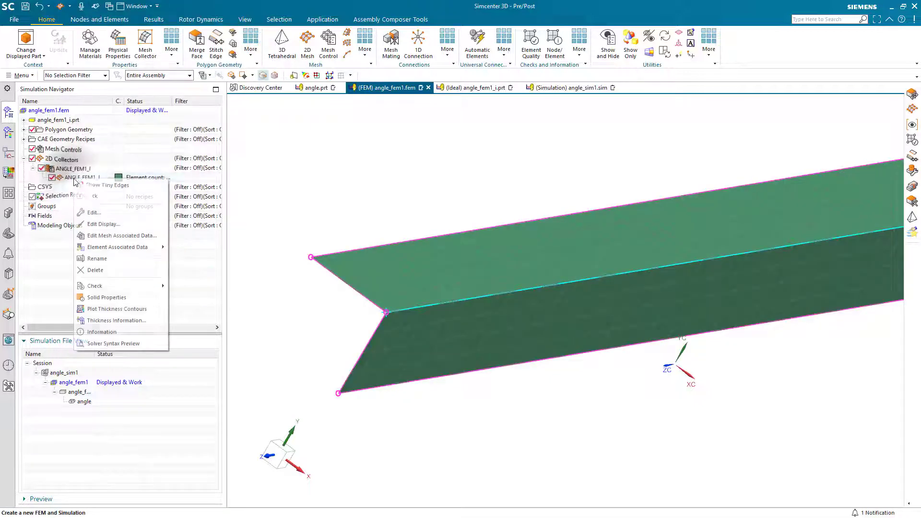
pyautogui.click(106, 309)
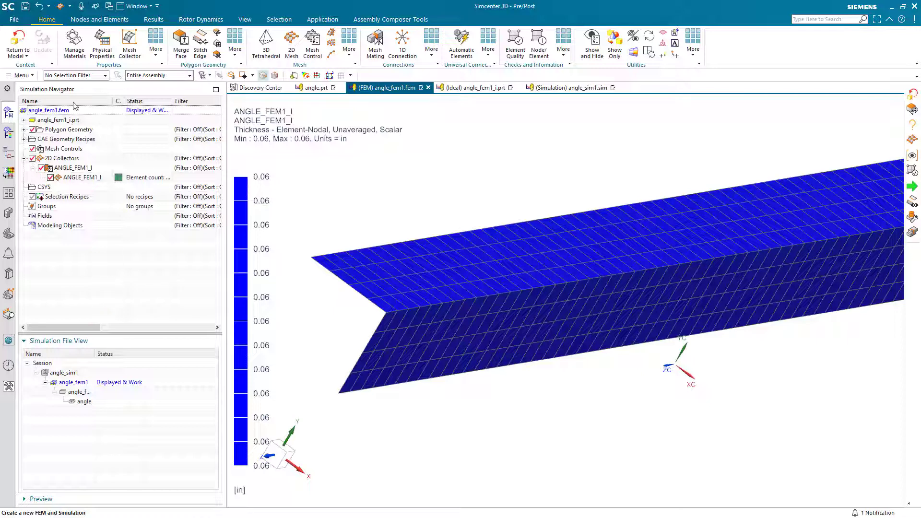
pyautogui.click(20, 42)
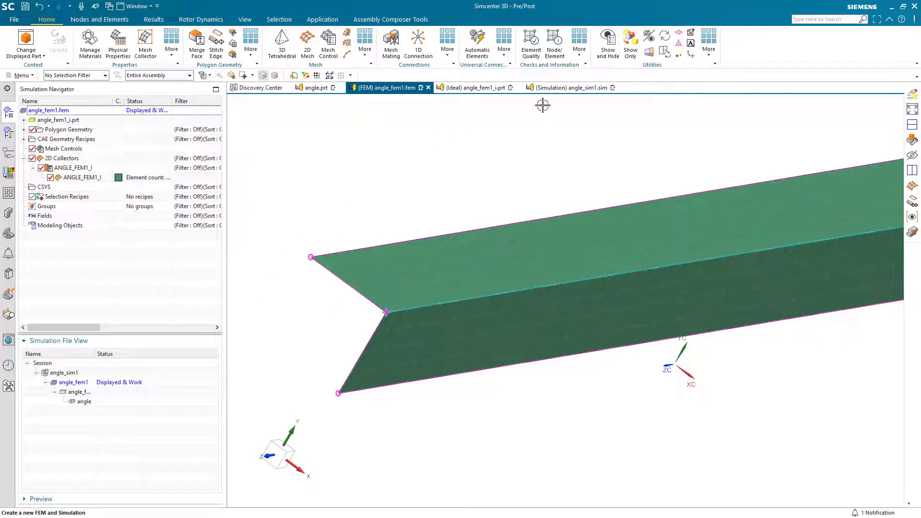
# - In angle_sim1.sim, create a Fixed Constraint on the two left-end polygon edges of the column
pyautogui.click(562, 89)
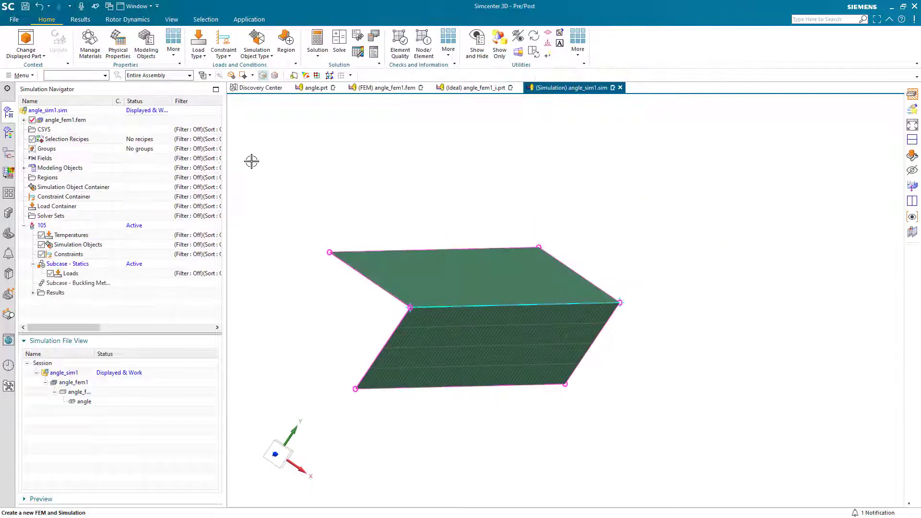
pyautogui.click(222, 45)
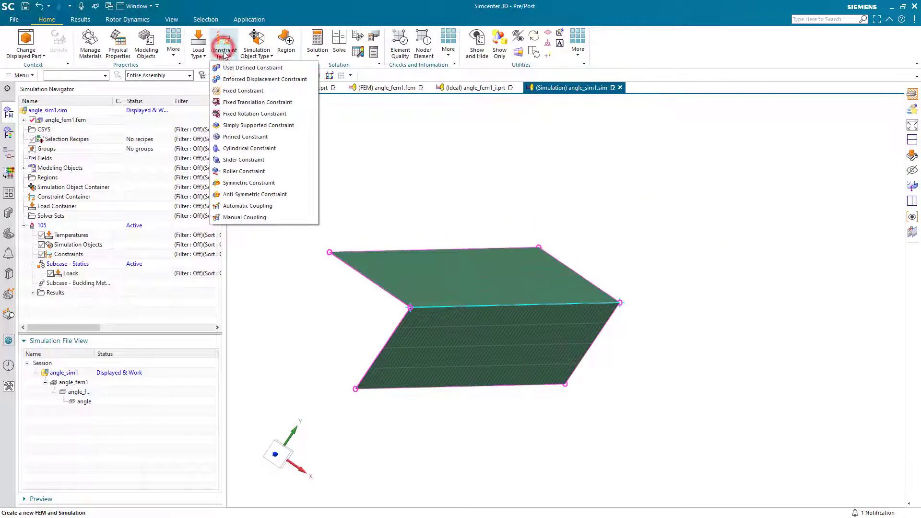
pyautogui.click(238, 89)
pyautogui.moveTo(578, 396); pyautogui.dragTo(734, 441, button='middle')
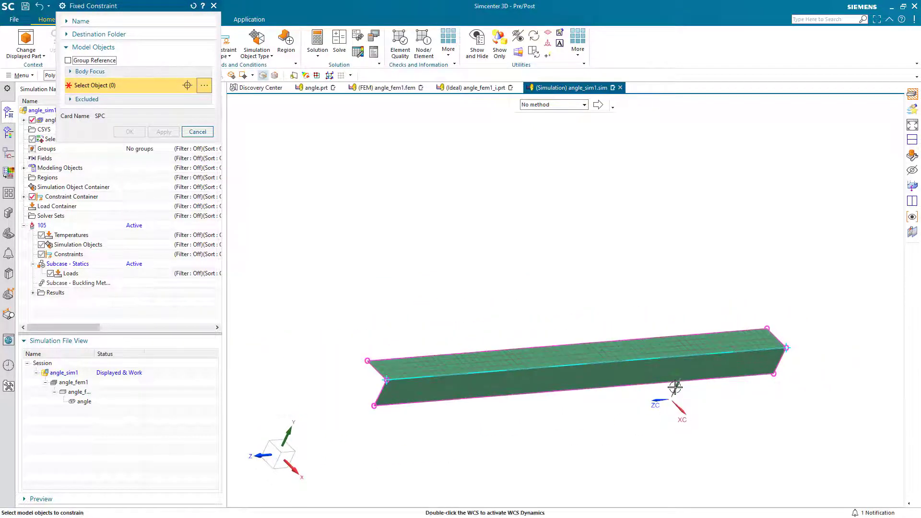
pyautogui.scroll(-2, 734, 442)
pyautogui.scroll(3, 456, 409)
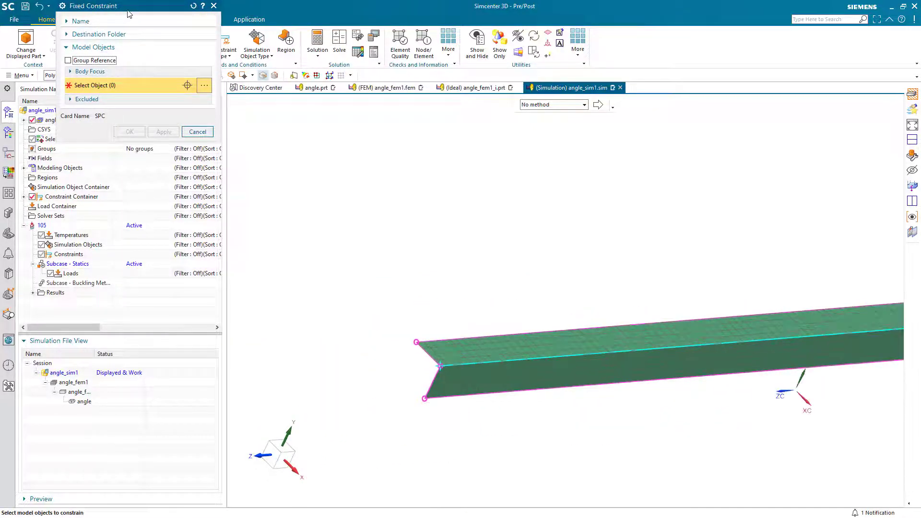
pyautogui.moveTo(128, 14); pyautogui.dragTo(151, 107)
pyautogui.click(91, 76)
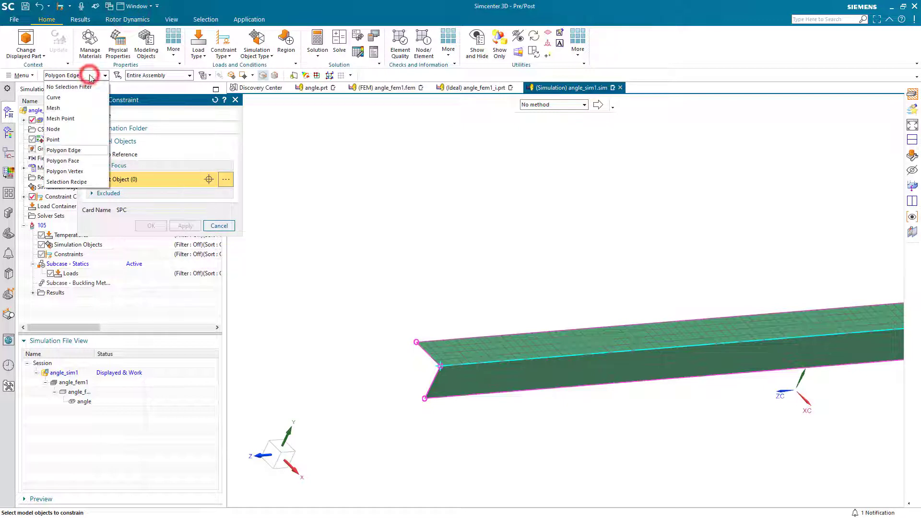
pyautogui.click(90, 77)
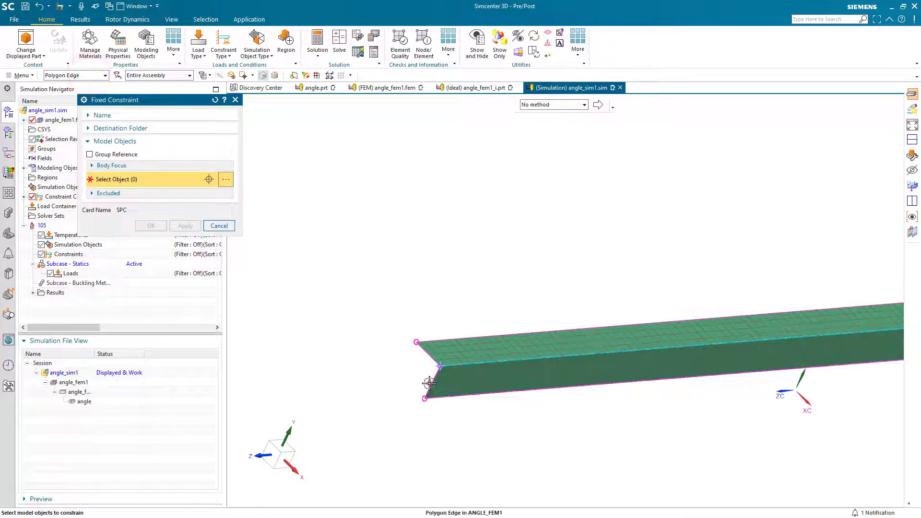
pyautogui.click(427, 381)
pyautogui.click(428, 359)
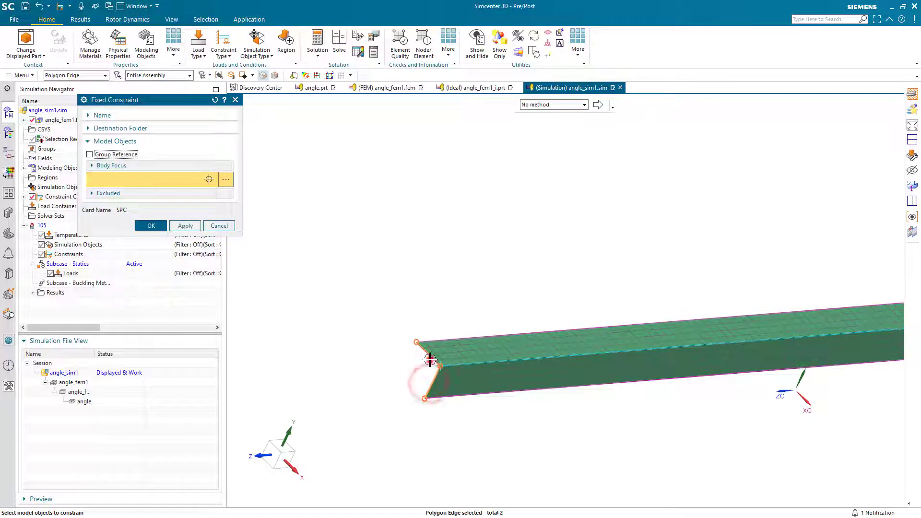
pyautogui.click(180, 225)
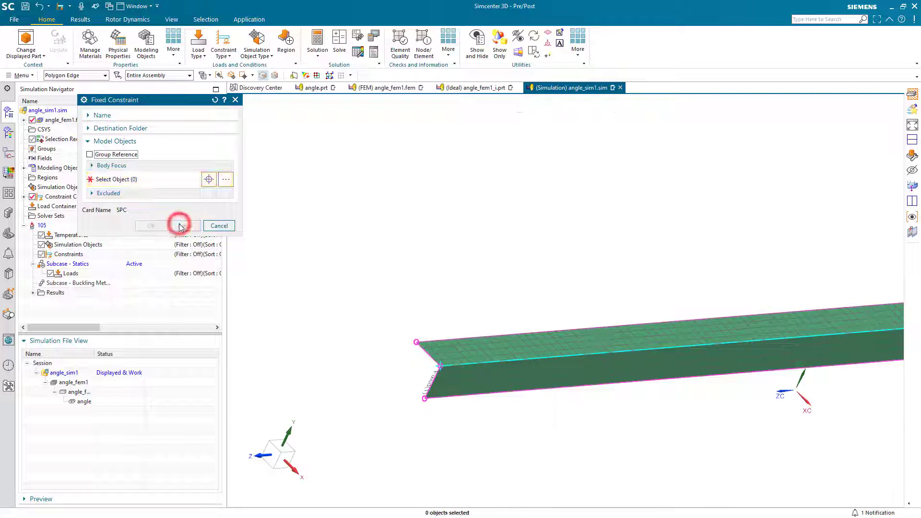
pyautogui.click(211, 226)
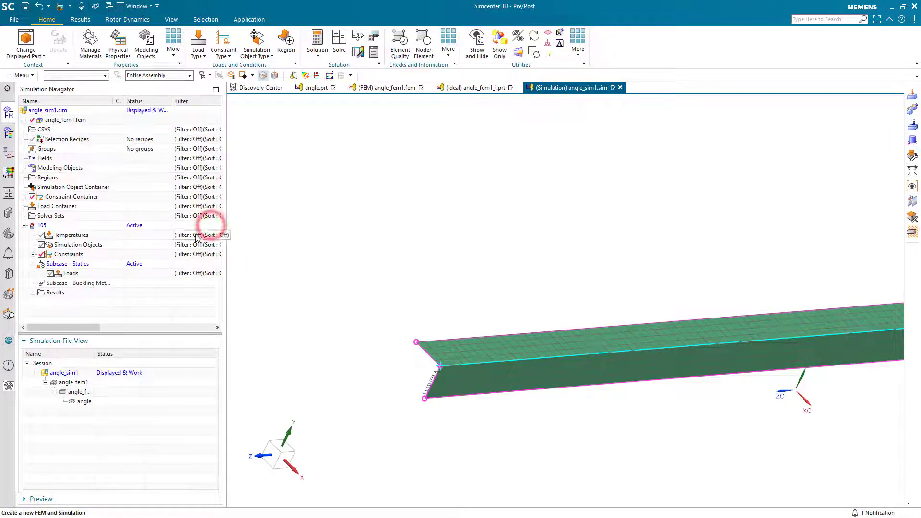
# - Create a 1 lbf Force load along vector ZC on the two right-end edges
pyautogui.click(195, 51)
pyautogui.click(207, 92)
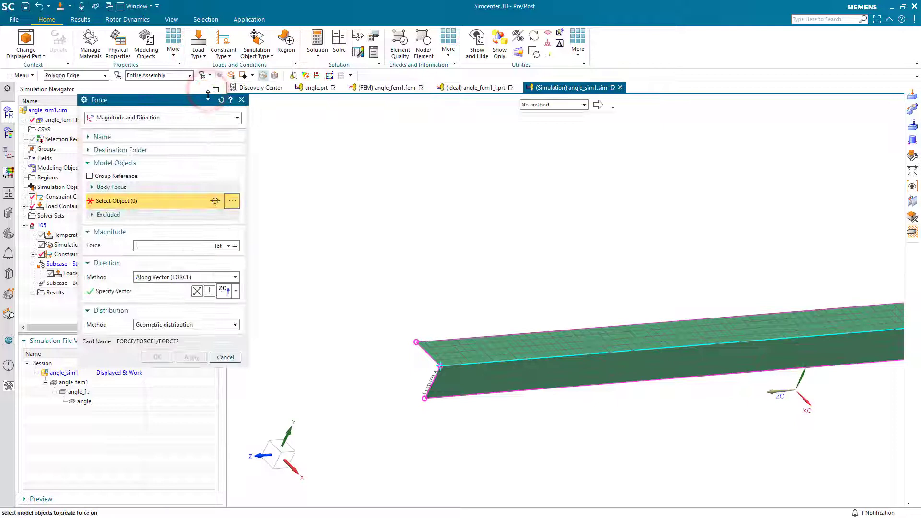
pyautogui.write('1')
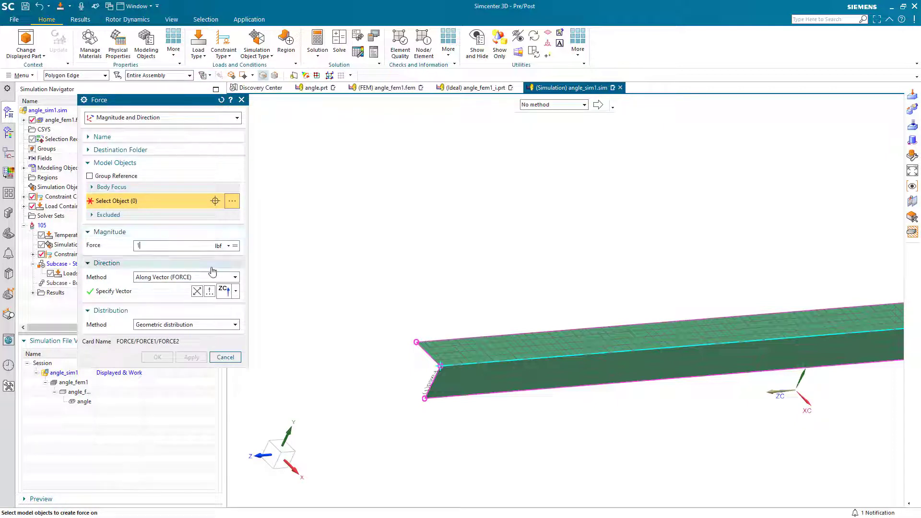
pyautogui.click(235, 291)
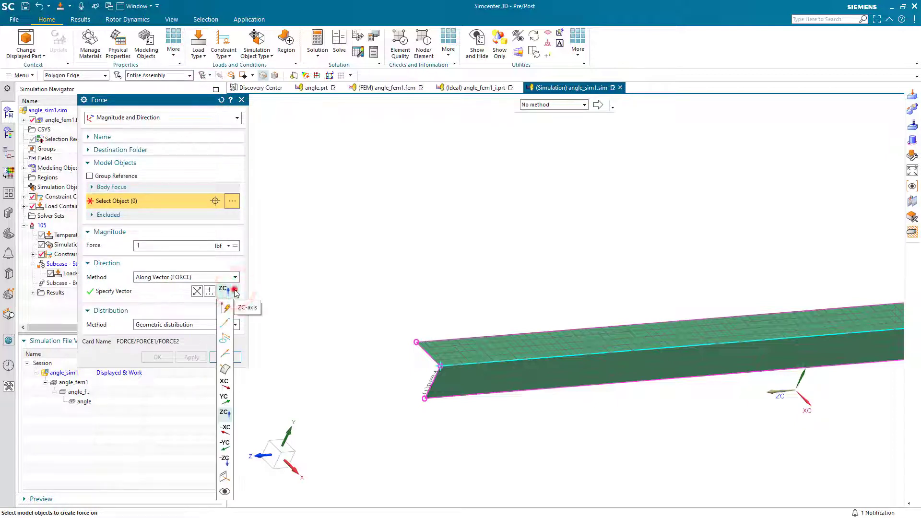
pyautogui.click(234, 291)
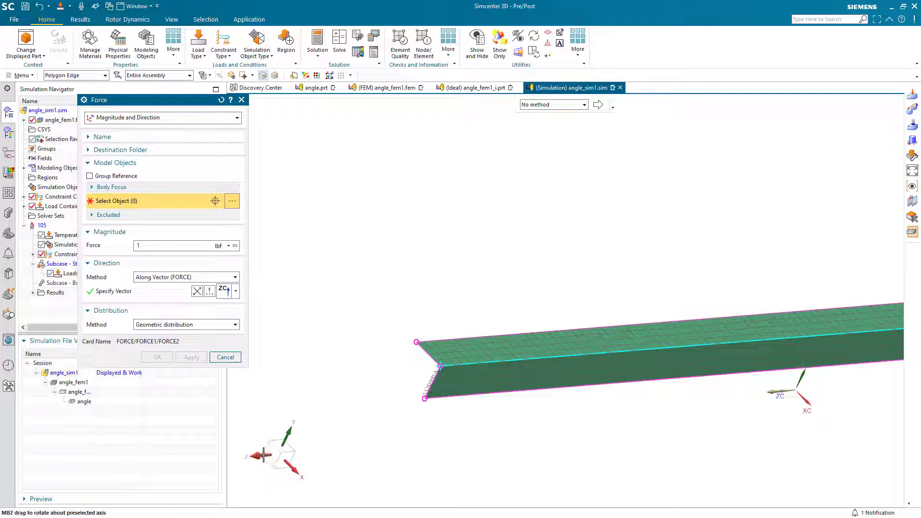
pyautogui.scroll(-3, 291, 403)
pyautogui.scroll(3, 649, 403)
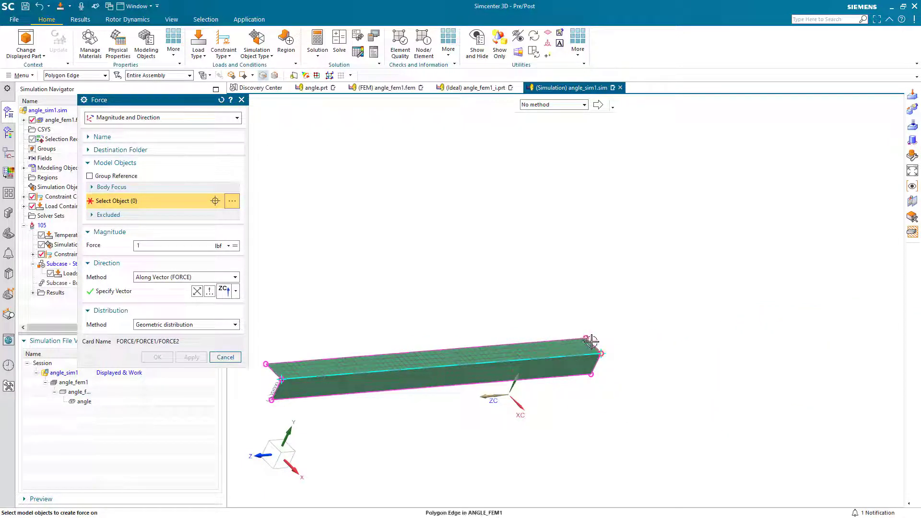
pyautogui.click(591, 342)
pyautogui.click(599, 363)
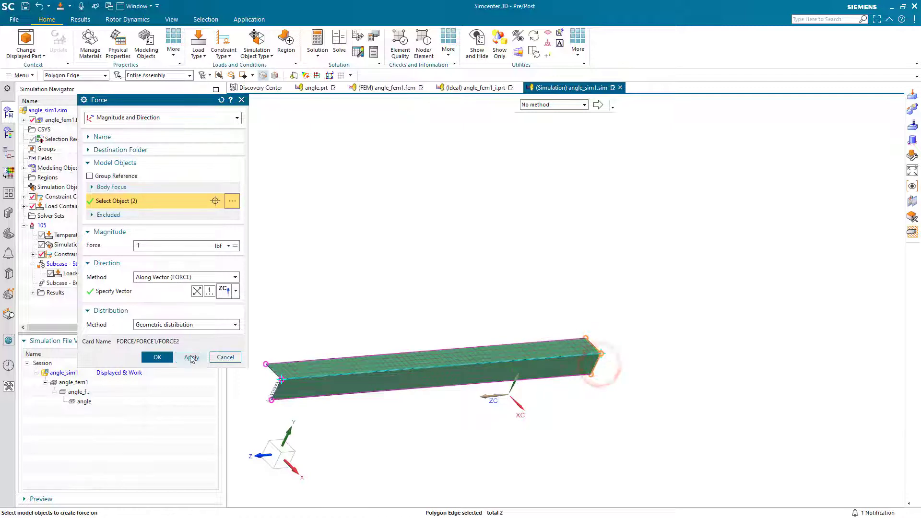
pyautogui.click(166, 359)
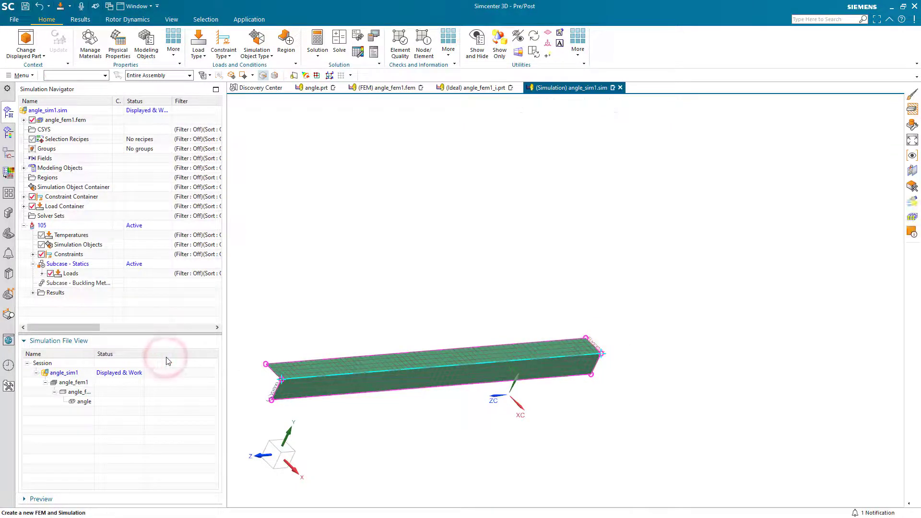
# - Add a user-defined constraint on the two right-end edges with DOF1, DOF2, DOF4 and DOF5 fixed
pyautogui.click(223, 50)
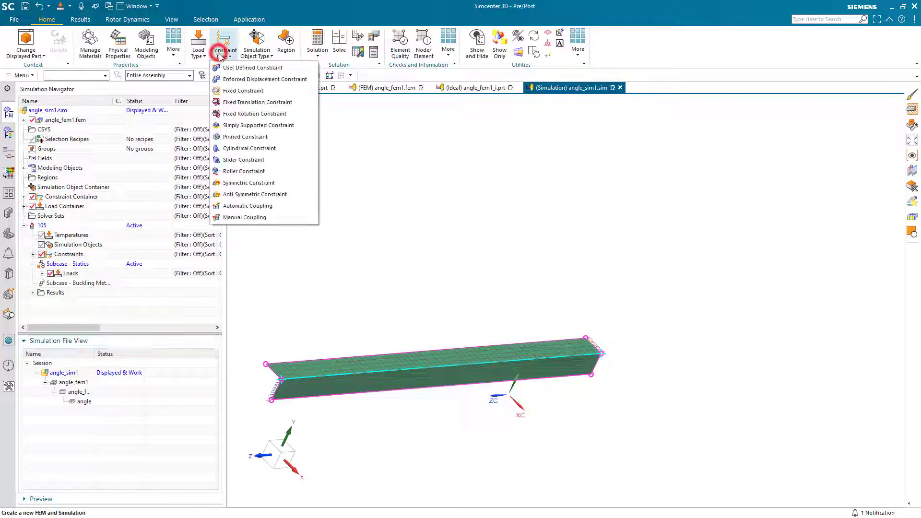
pyautogui.click(244, 68)
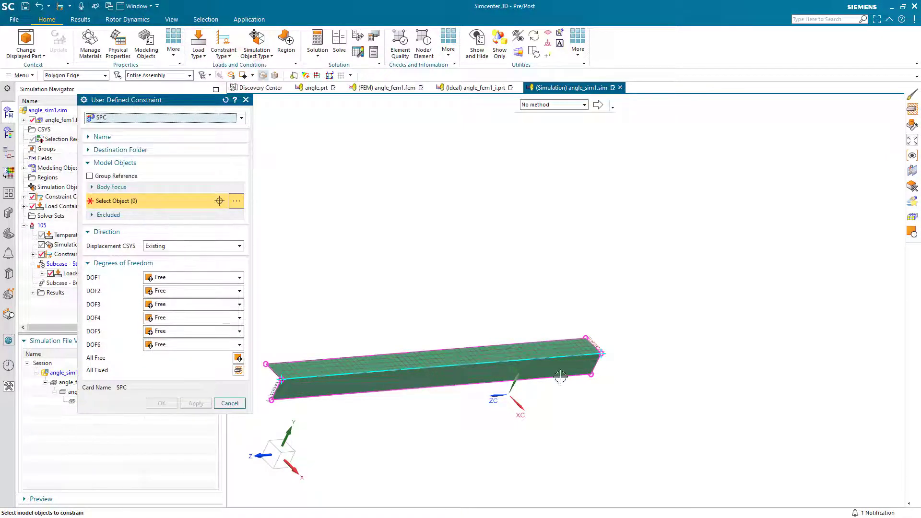
pyautogui.click(595, 345)
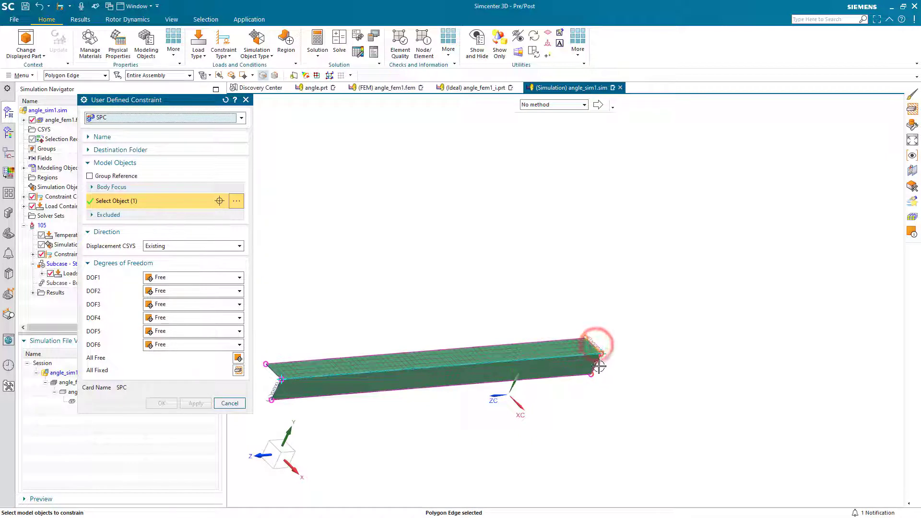
pyautogui.click(598, 366)
pyautogui.click(202, 277)
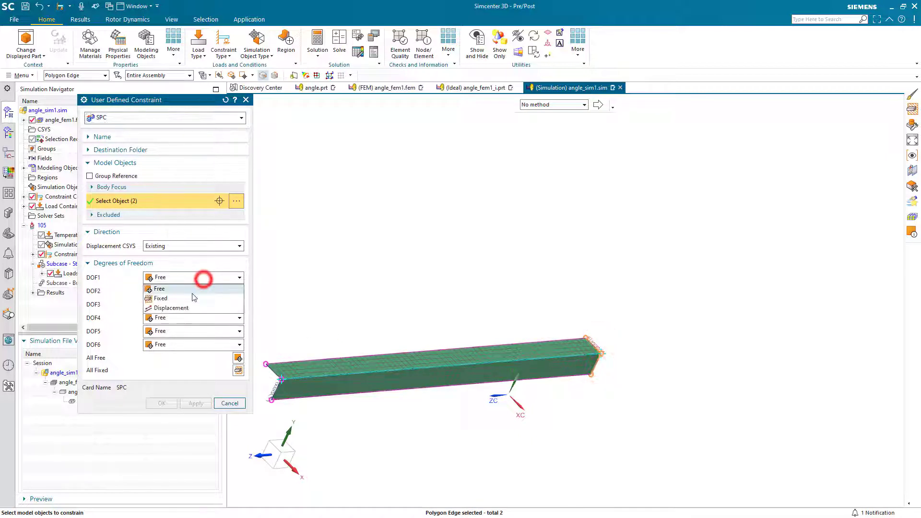
pyautogui.click(198, 295)
pyautogui.click(199, 292)
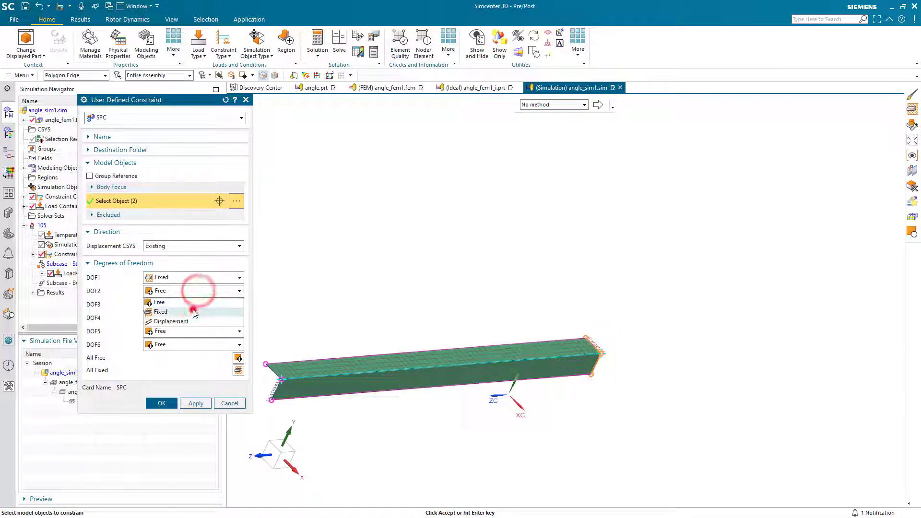
pyautogui.click(193, 310)
pyautogui.click(194, 319)
pyautogui.click(197, 338)
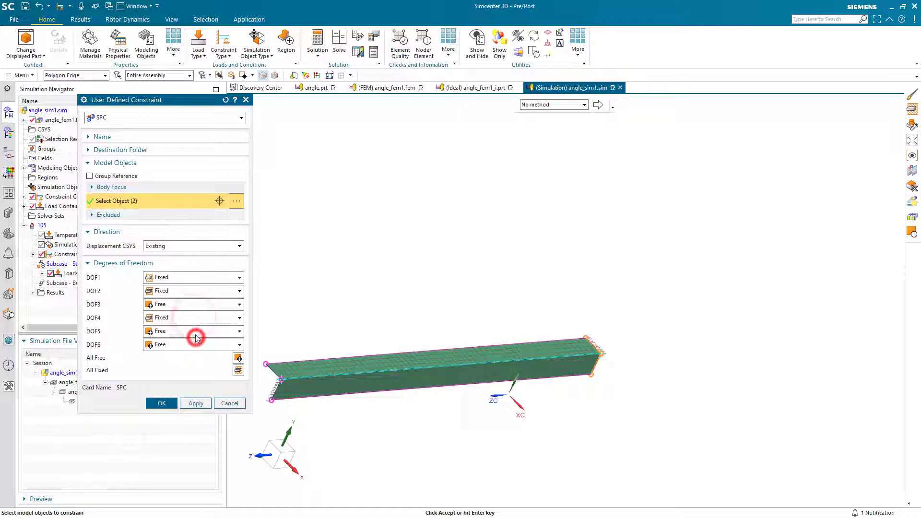
pyautogui.click(194, 331)
pyautogui.click(189, 351)
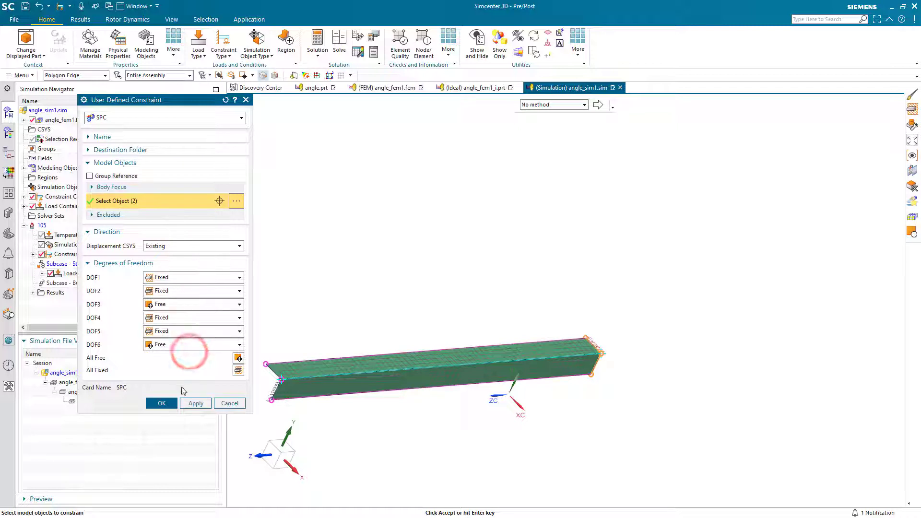
pyautogui.click(161, 403)
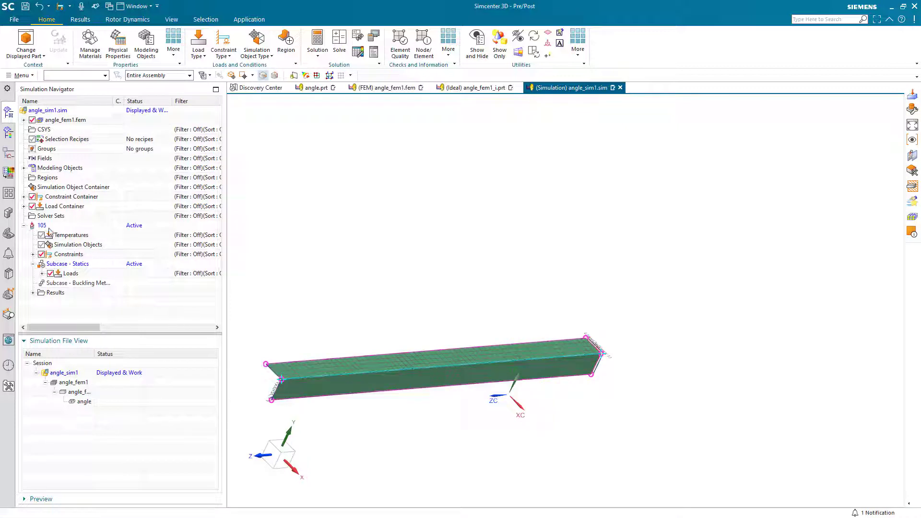
# - Run the Nastran solve of solution 105, close the monitor and check listing, and expand Results
pyautogui.rightClick(42, 228)
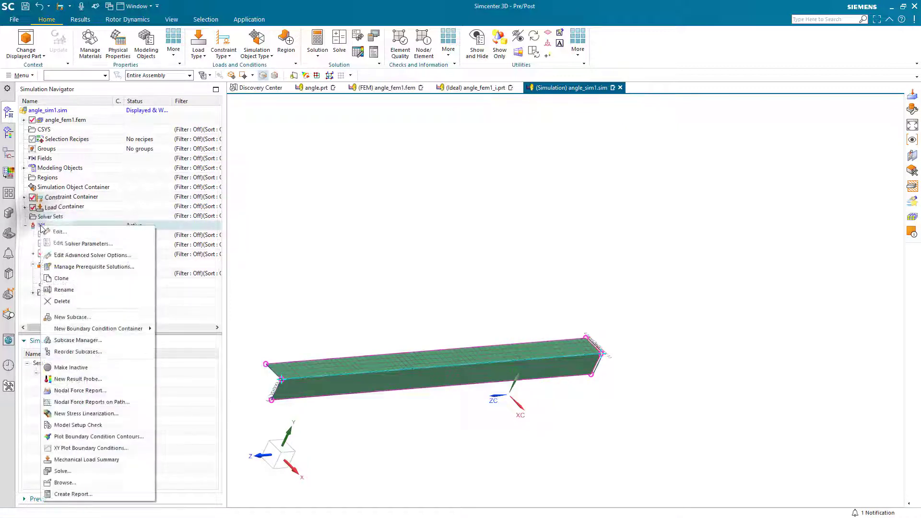
pyautogui.click(76, 470)
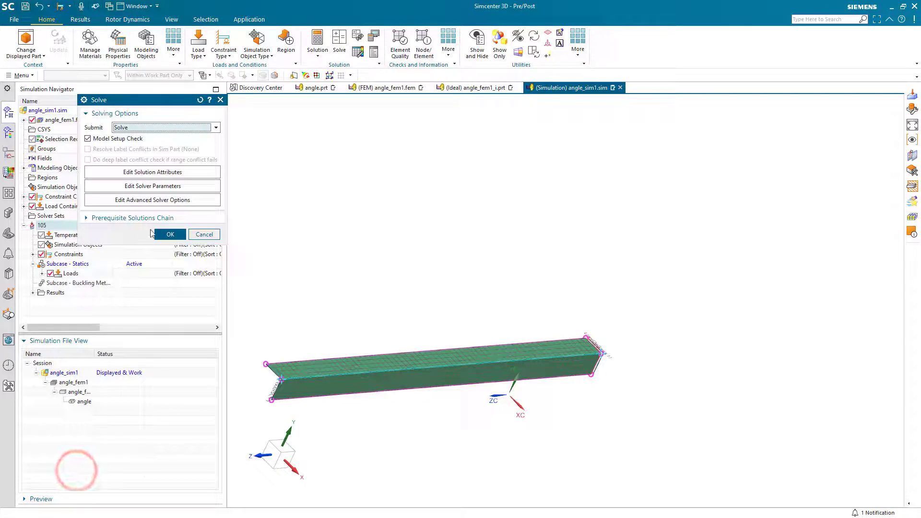
pyautogui.click(162, 234)
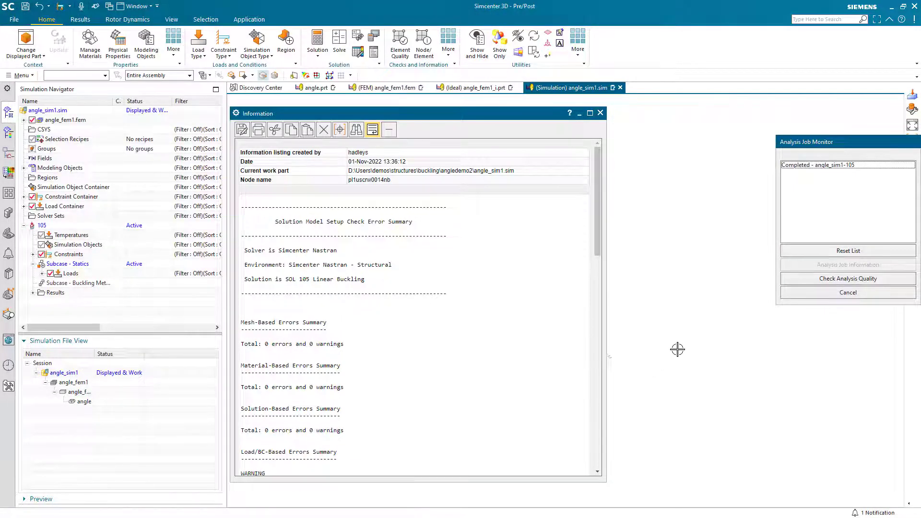
pyautogui.click(844, 292)
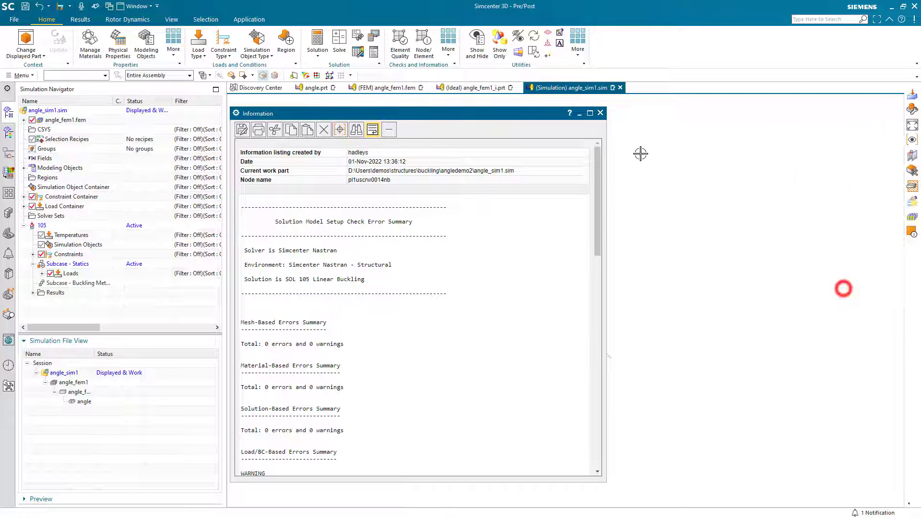
pyautogui.click(600, 113)
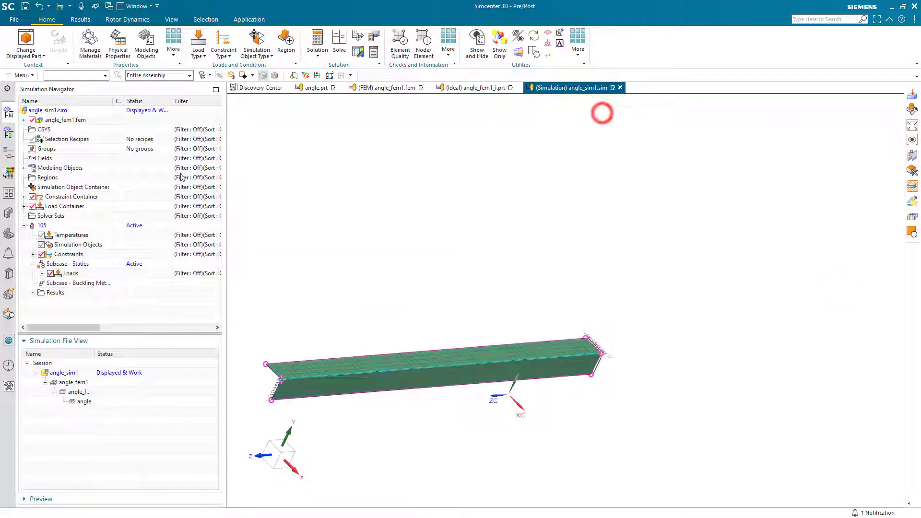
pyautogui.click(34, 293)
# - Plot buckling Mode 1 (eigenvalue 1.098E+03) nodal displacement as a contour and rotate to view the buckled column
pyautogui.doubleClick(66, 302)
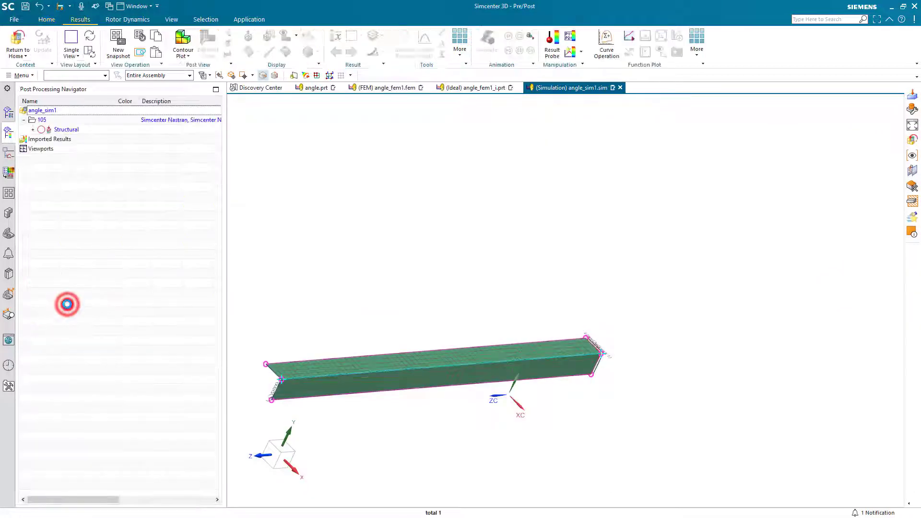
pyautogui.click(32, 129)
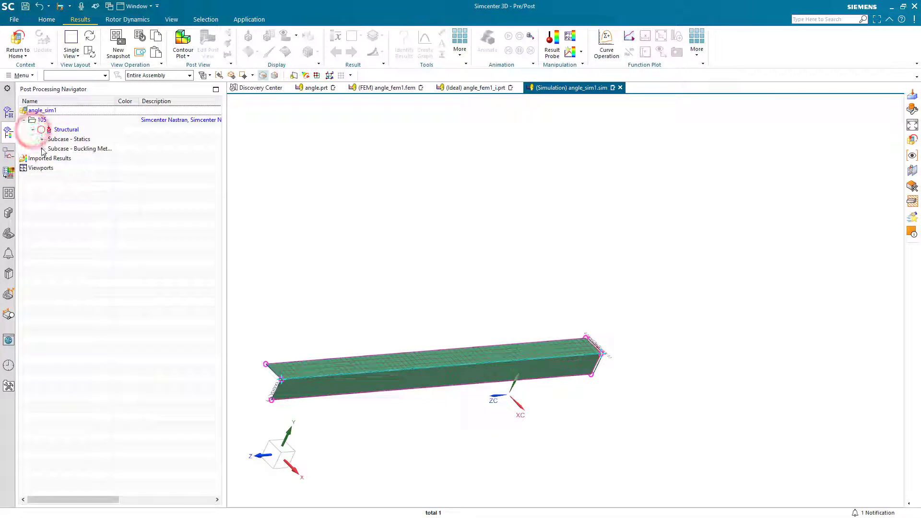
pyautogui.click(43, 148)
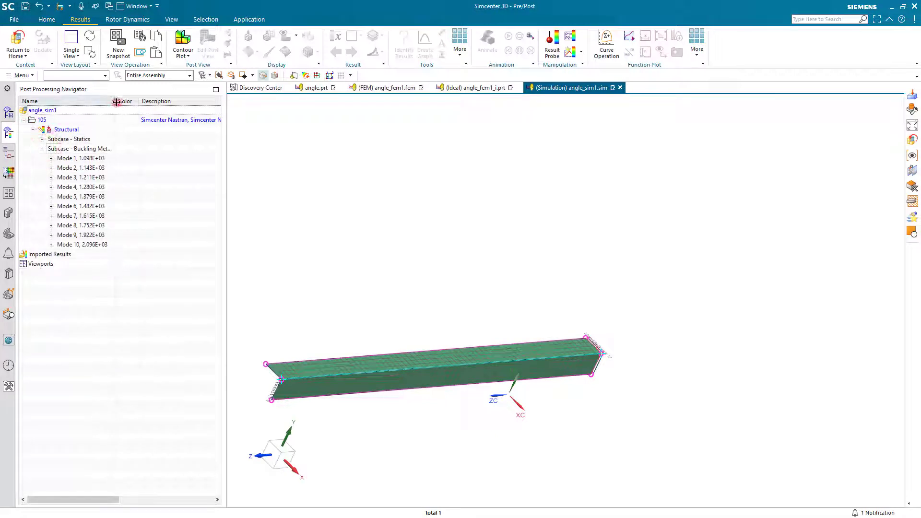
pyautogui.doubleClick(117, 101)
pyautogui.click(52, 159)
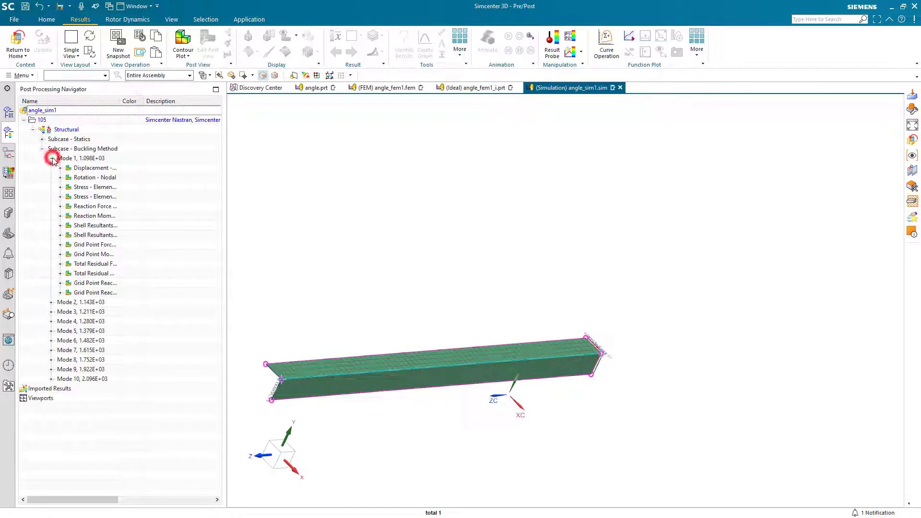
pyautogui.doubleClick(79, 168)
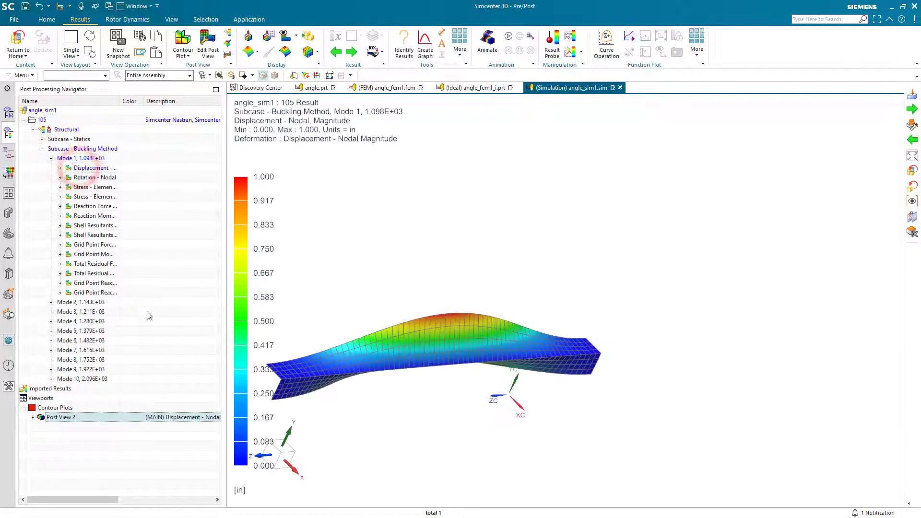
pyautogui.moveTo(358, 373)
pyautogui.mouseDown(button='middle')
pyautogui.moveTo(260, 370)
pyautogui.moveTo(290, 362)
pyautogui.mouseUp(button='middle')
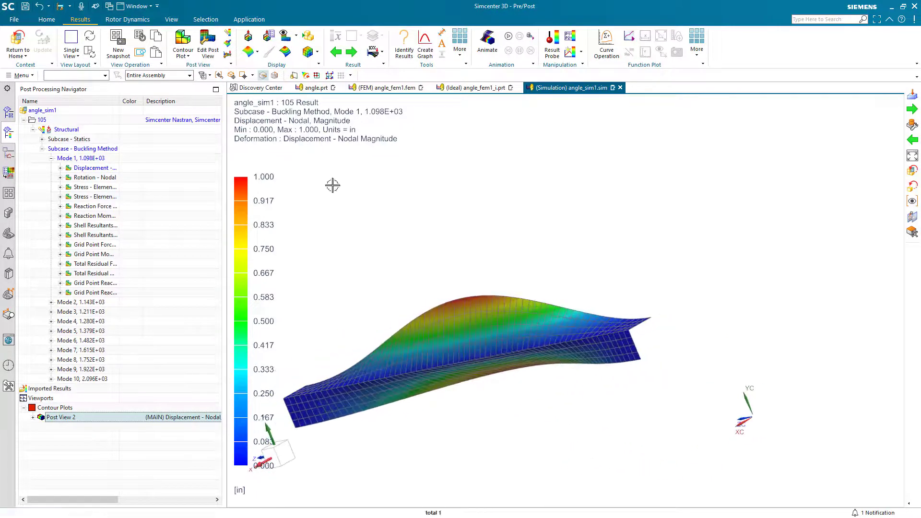
# - Play the Mode 1 buckling shape animation while rotating and zooming the view
pyautogui.click(487, 43)
pyautogui.click(138, 273)
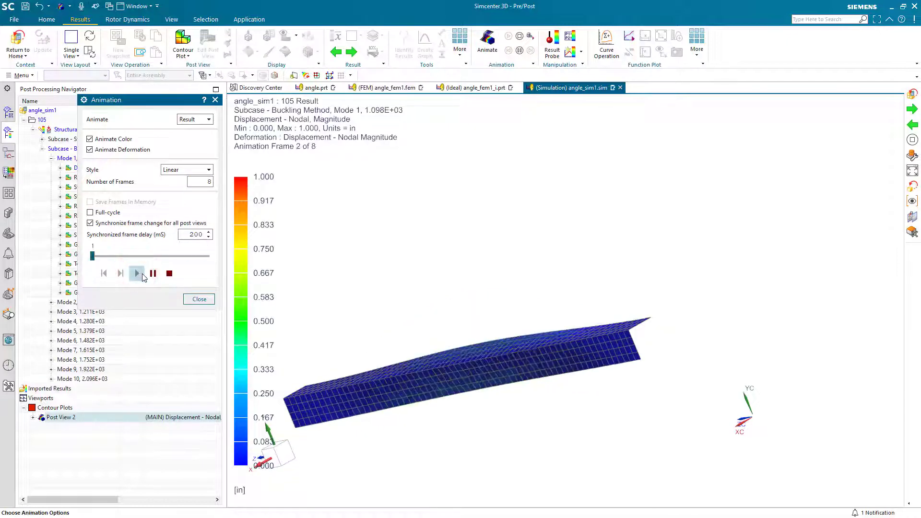
pyautogui.moveTo(389, 358); pyautogui.dragTo(363, 361, button='middle')
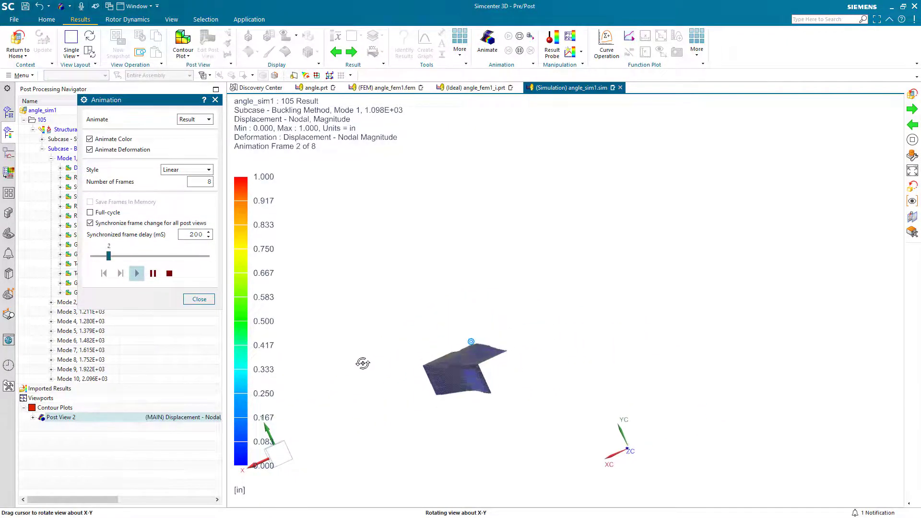
pyautogui.scroll(5, 468, 361)
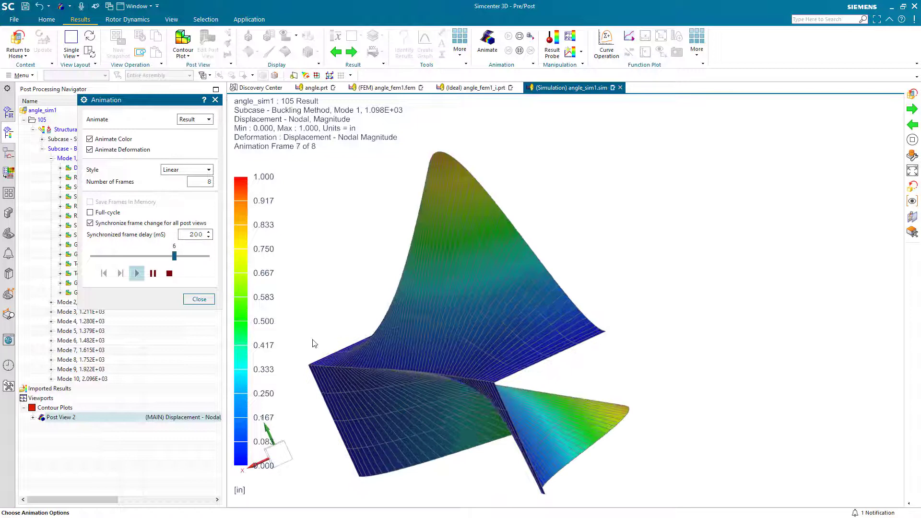
# - Stop the animation and start Identify Results, picking nodes from the whole mesh
pyautogui.click(168, 274)
pyautogui.click(190, 297)
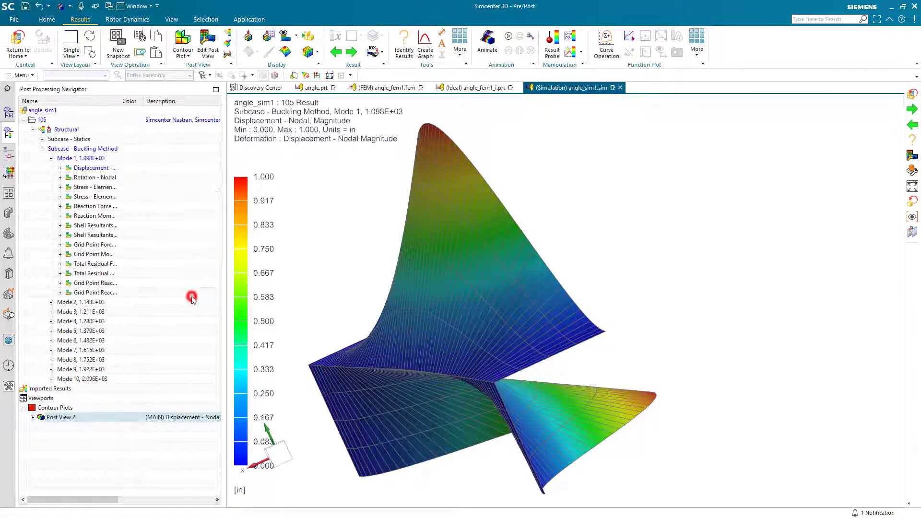
pyautogui.click(406, 41)
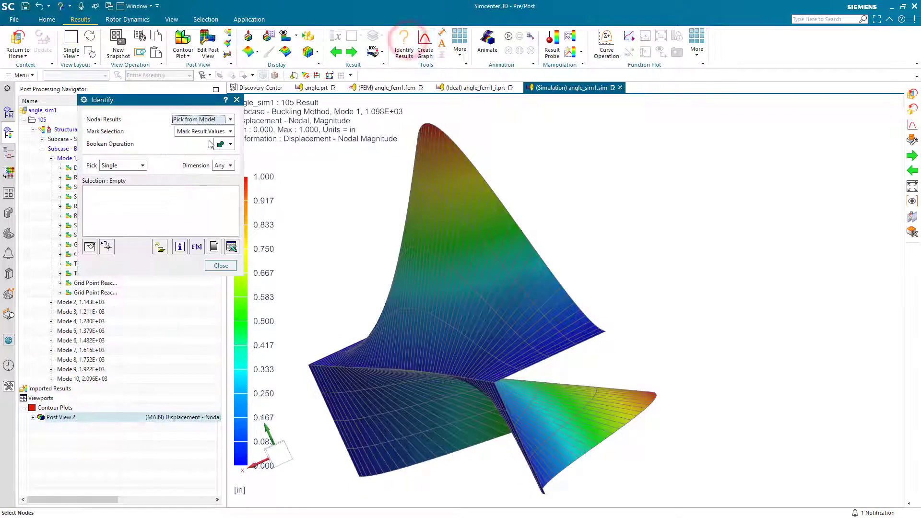
pyautogui.click(118, 168)
# - Select all 594 nodes and export their X, Y, Z displacements without magnitude, comma-delimited
pyautogui.click(120, 191)
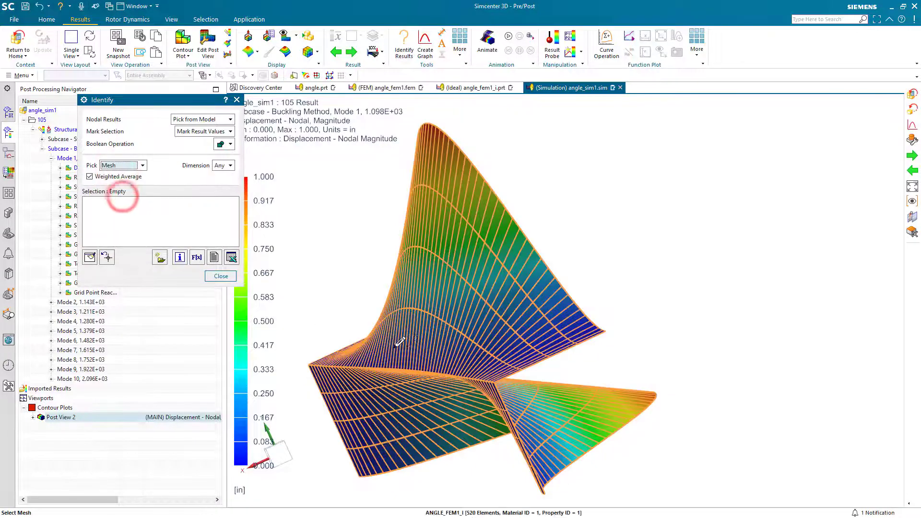
pyautogui.click(213, 259)
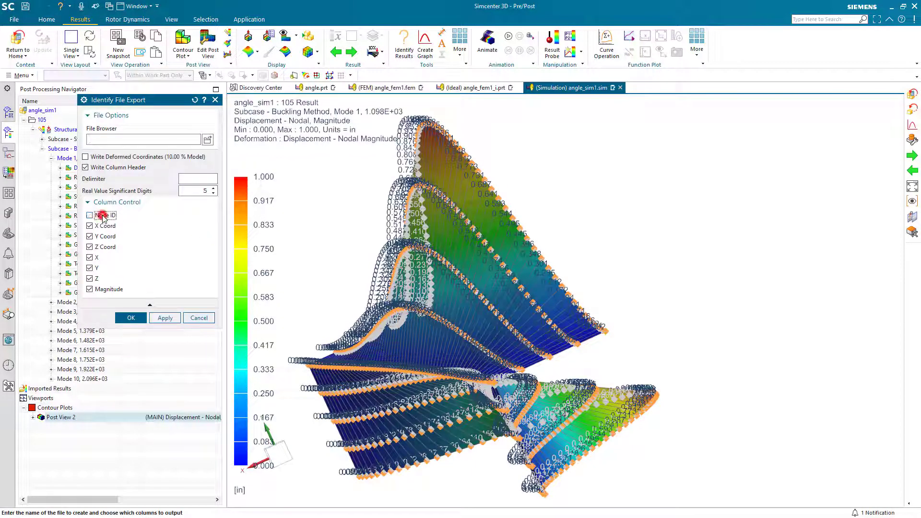
pyautogui.click(102, 289)
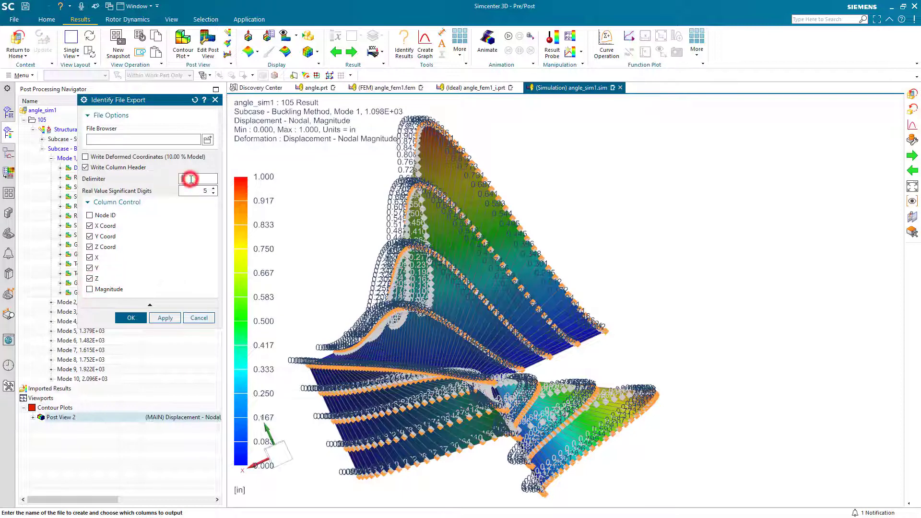
pyautogui.write(',')
# - Save the export as initimperf26 in the angledemo2 folder and close Identify
pyautogui.click(207, 140)
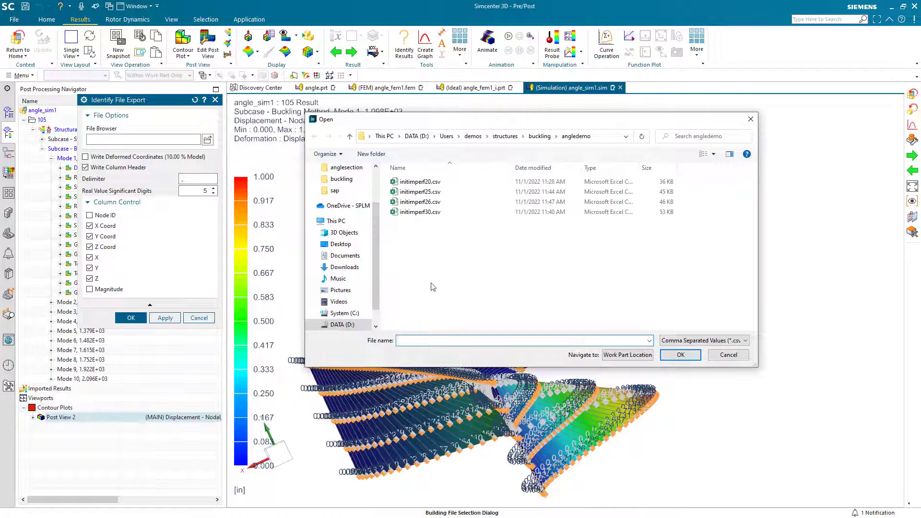
pyautogui.click(541, 137)
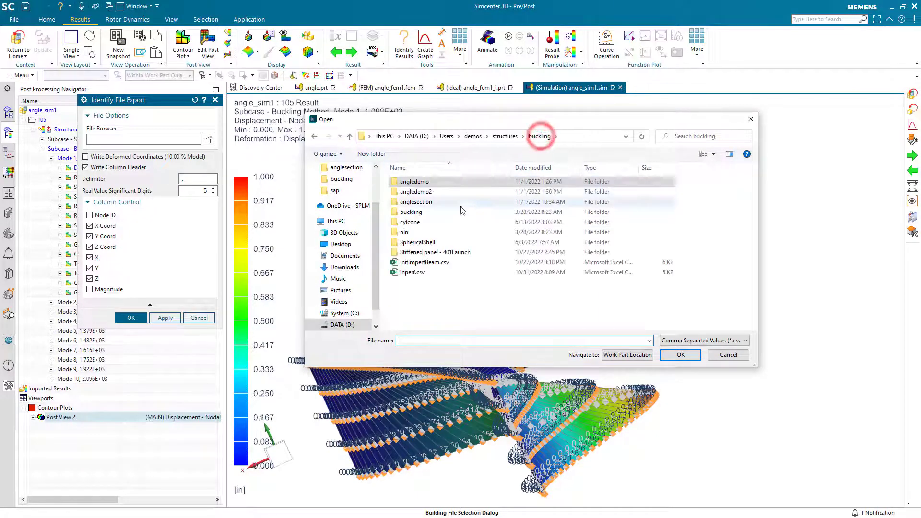
pyautogui.doubleClick(424, 192)
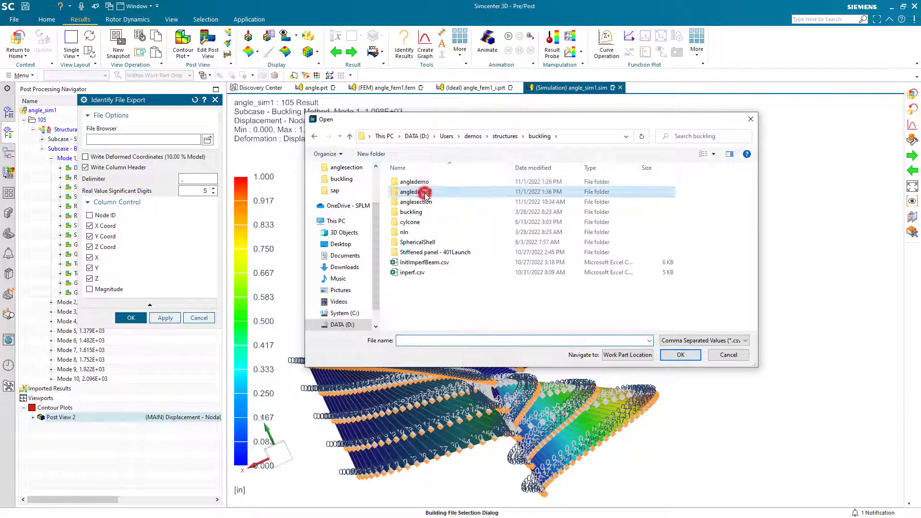
pyautogui.click(431, 340)
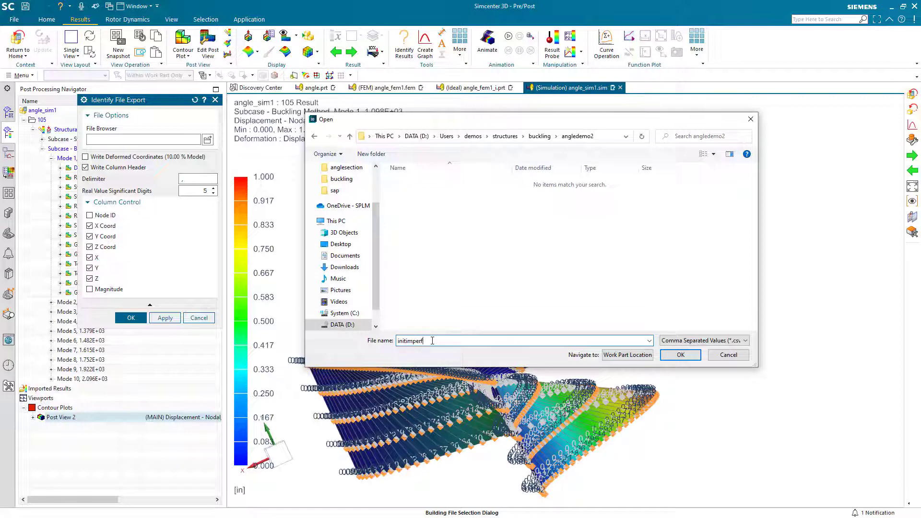
pyautogui.click(665, 355)
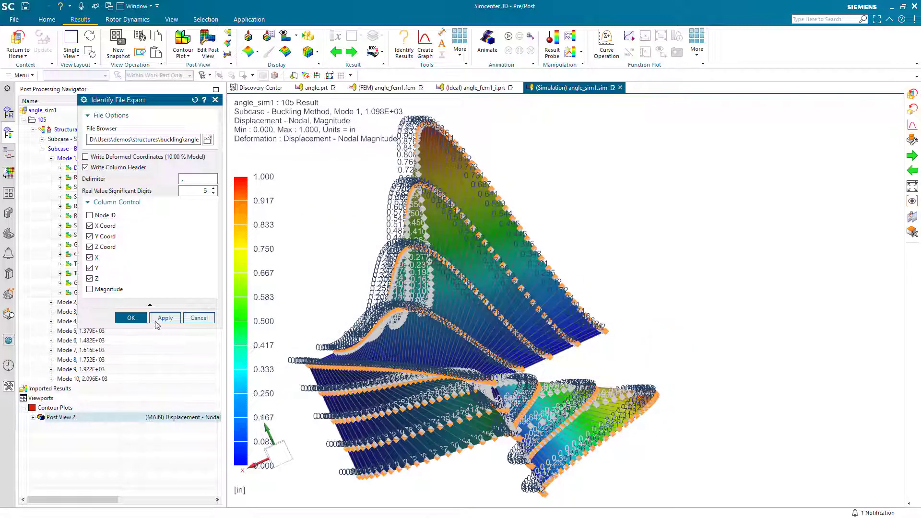
pyautogui.click(131, 317)
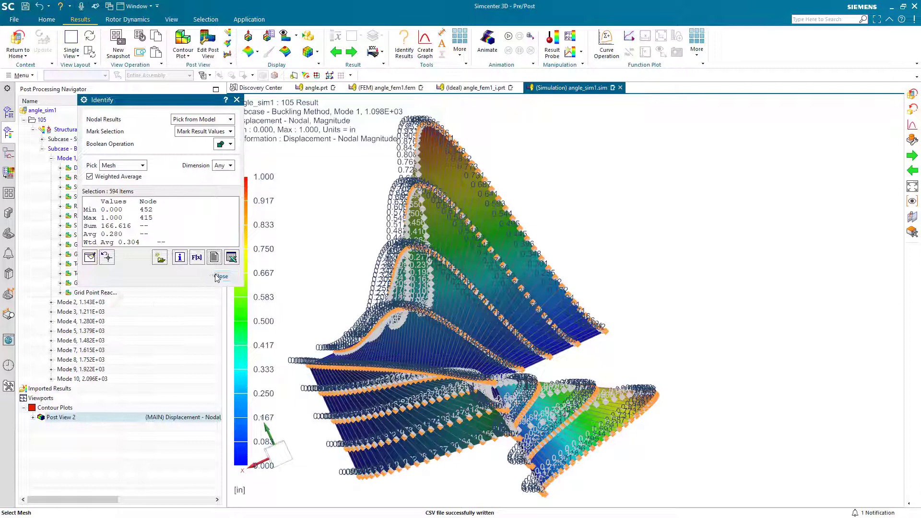
pyautogui.click(220, 276)
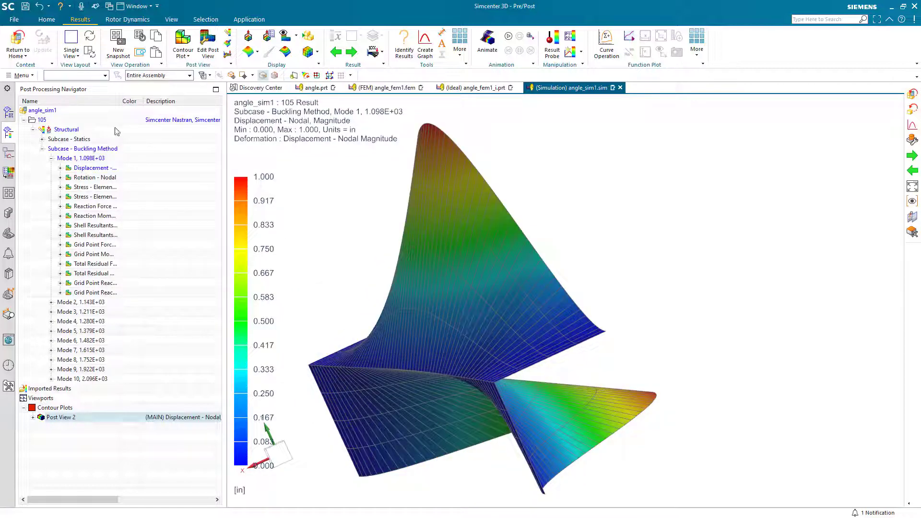
# - Back in model setup, create a new SOL 401 Multi-Step Nonlinear solution named 401
pyautogui.click(18, 42)
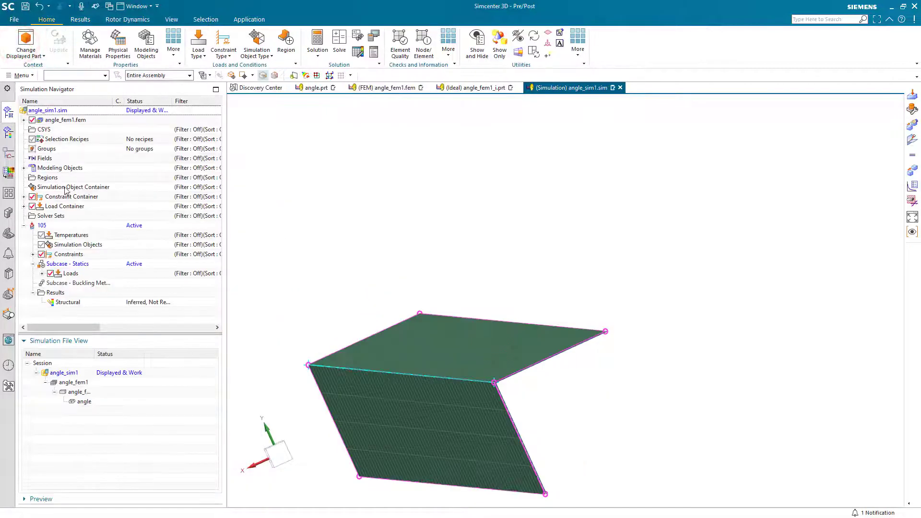
pyautogui.rightClick(55, 113)
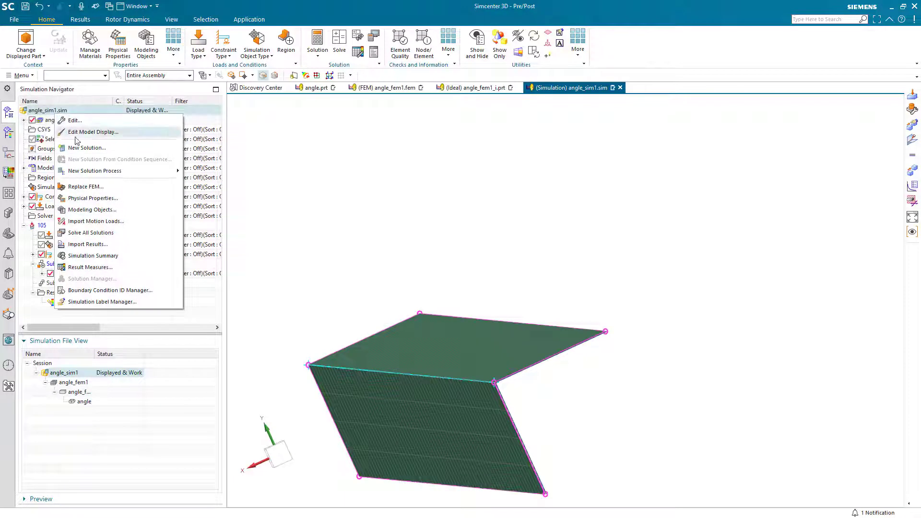
pyautogui.click(96, 147)
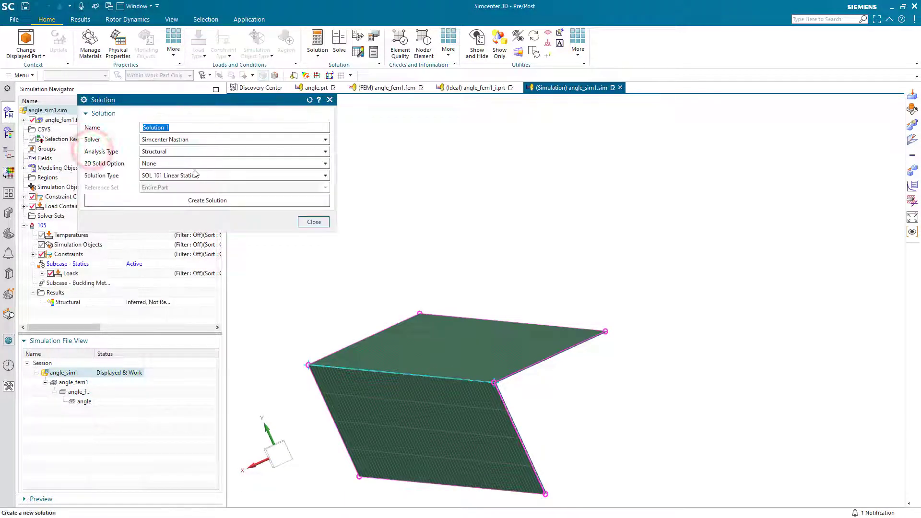
pyautogui.click(213, 181)
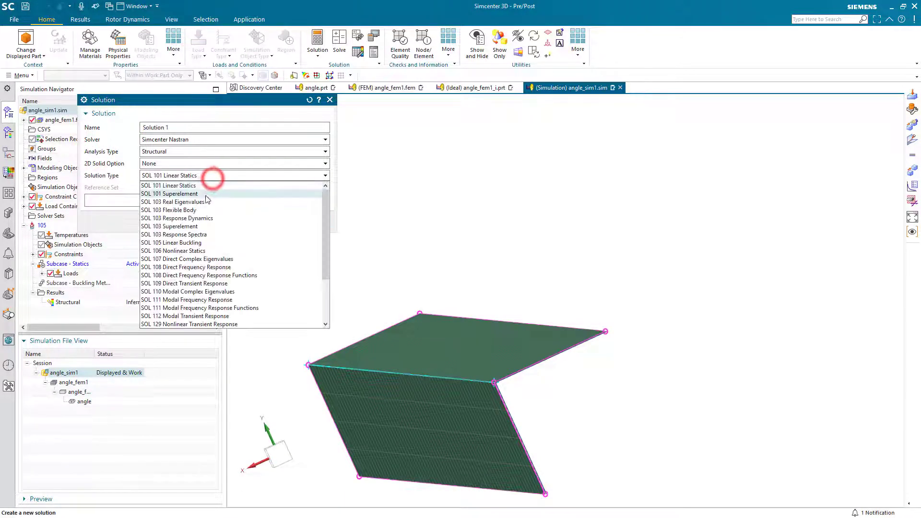
pyautogui.scroll(-3, 191, 286)
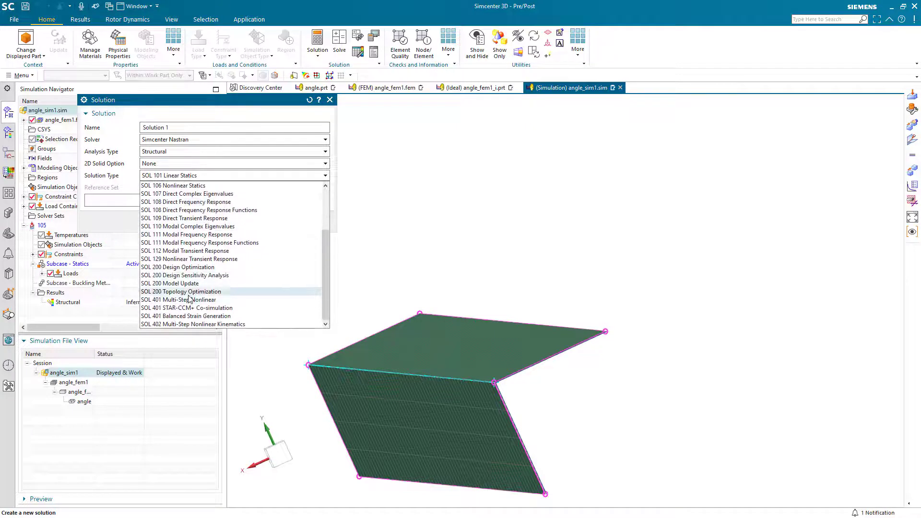
pyautogui.click(190, 299)
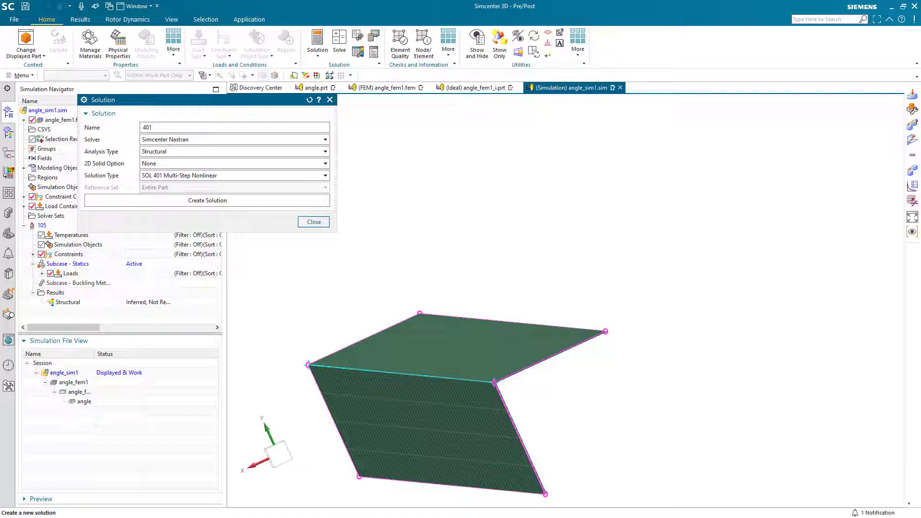
pyautogui.click(208, 200)
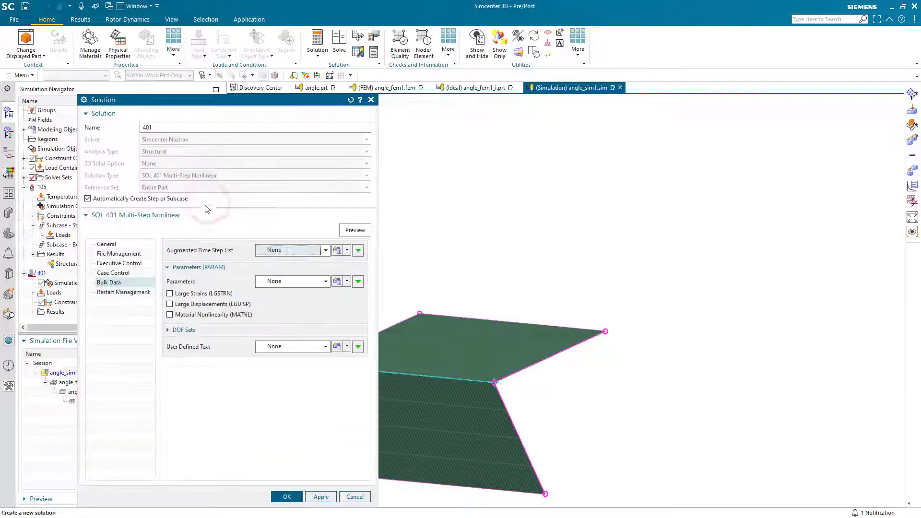
# - Turn on large displacements (LGDISP) and set the step to end time 2000 with 100 increments
pyautogui.click(197, 304)
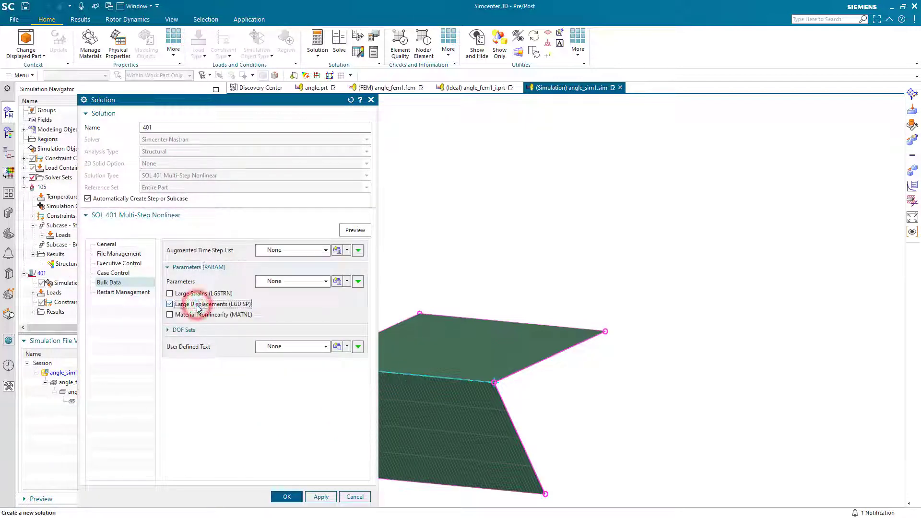
pyautogui.click(287, 496)
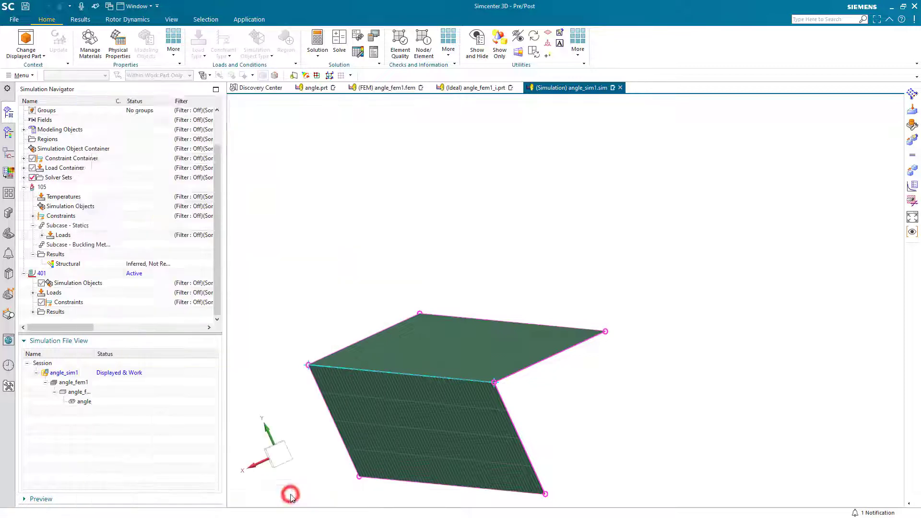
pyautogui.click(175, 198)
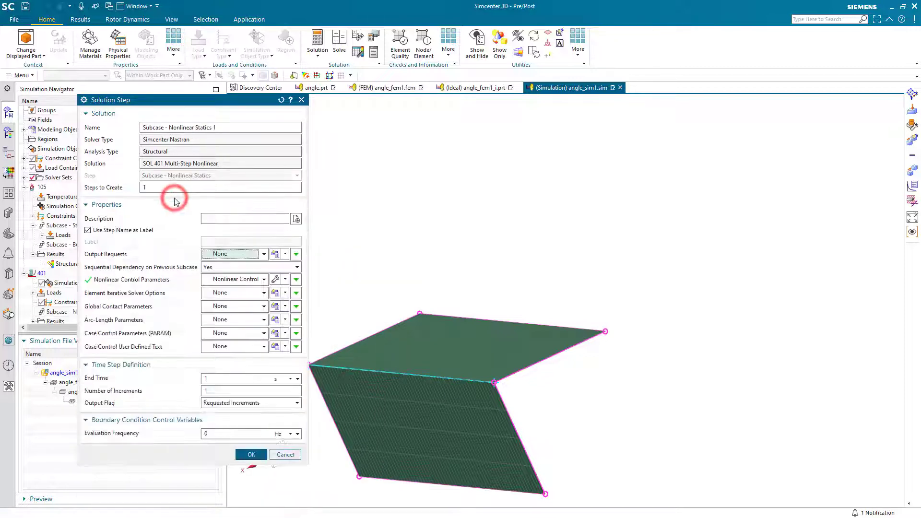
pyautogui.doubleClick(214, 377)
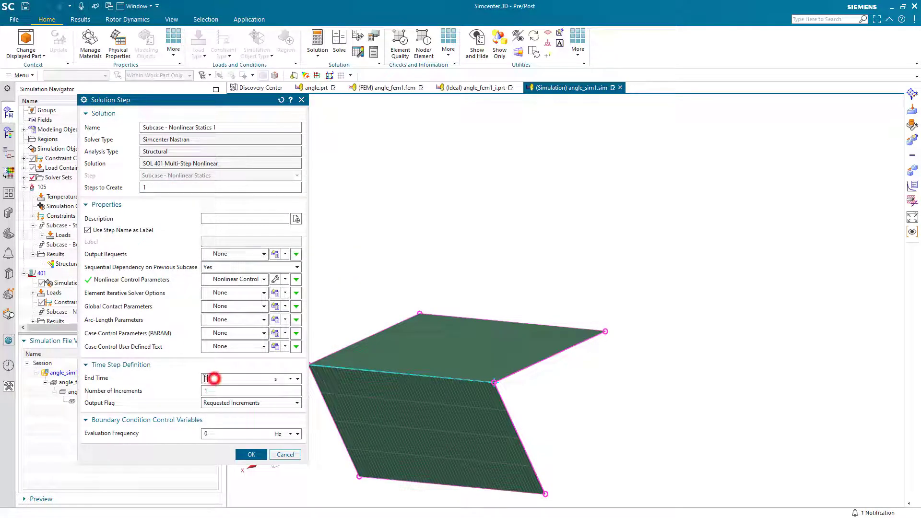
pyautogui.write('2000')
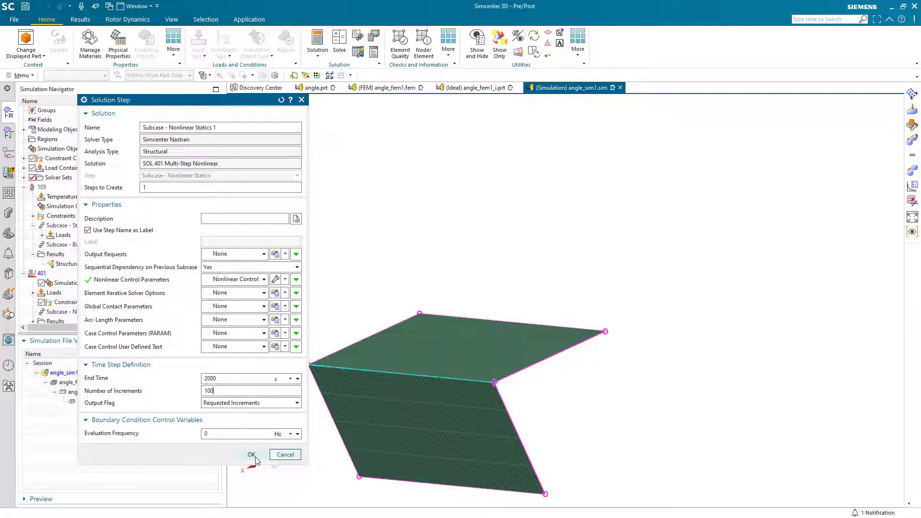
pyautogui.click(251, 455)
pyautogui.middleClick(255, 454)
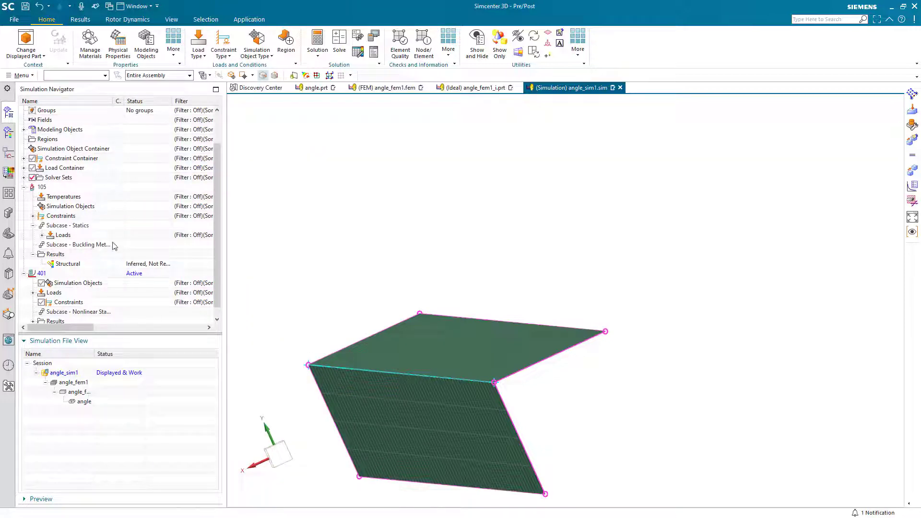
# - Move the Fixed(1) and UserDefined(1) constraints into solution 401
pyautogui.click(24, 158)
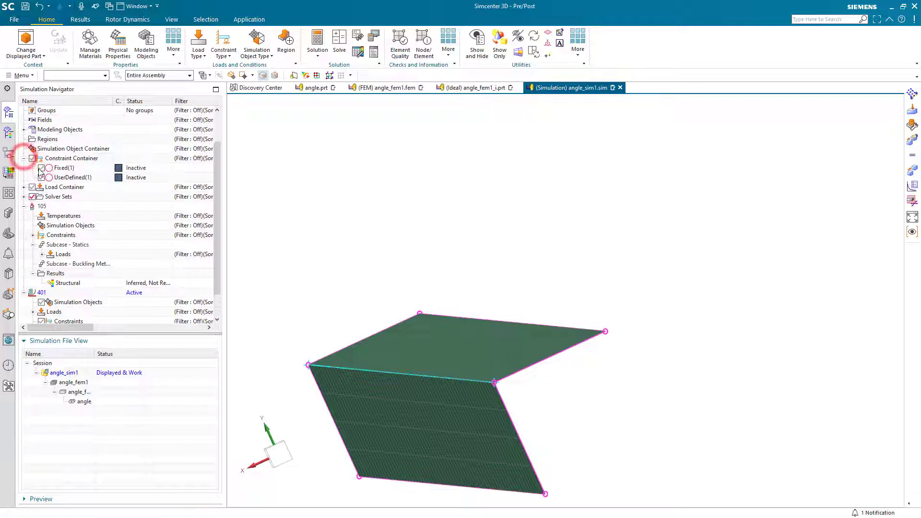
pyautogui.click(60, 168)
pyautogui.keyDown('shift'); pyautogui.click(68, 178); pyautogui.keyUp('shift')
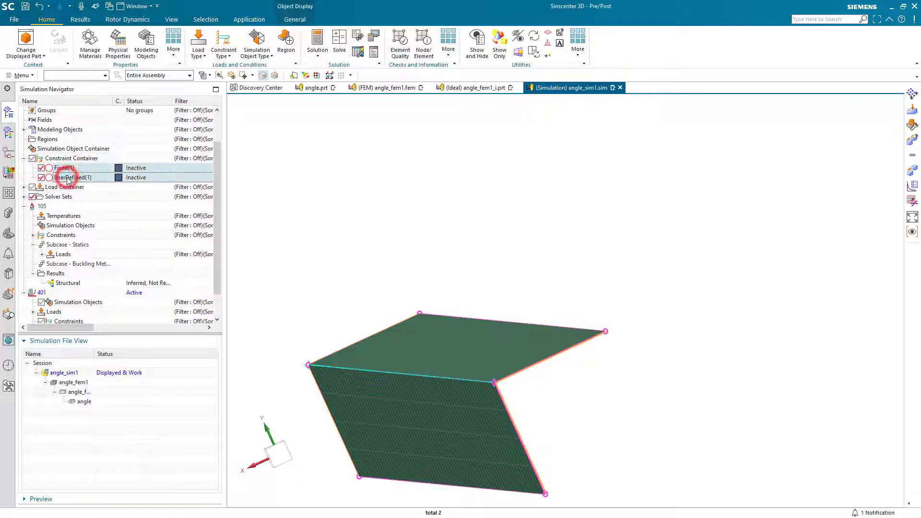
pyautogui.scroll(-3, 67, 170)
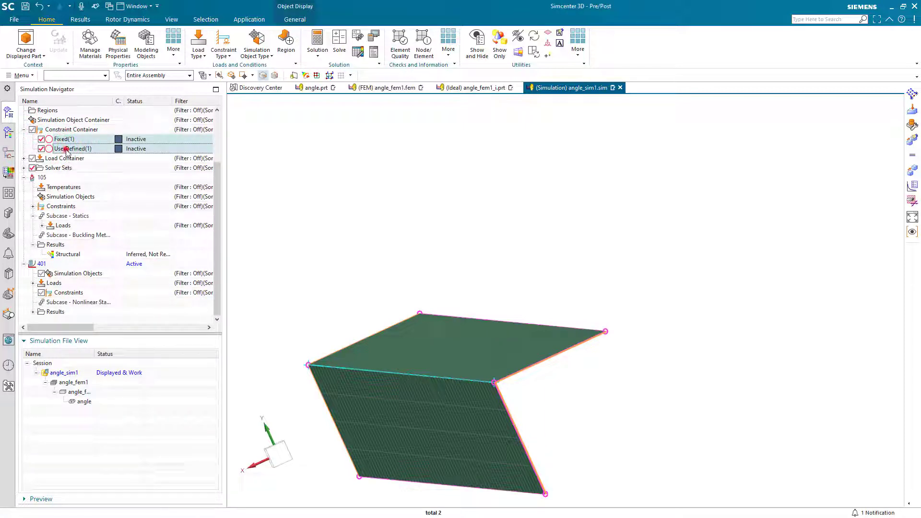
pyautogui.moveTo(67, 150); pyautogui.dragTo(65, 294)
pyautogui.click(33, 294)
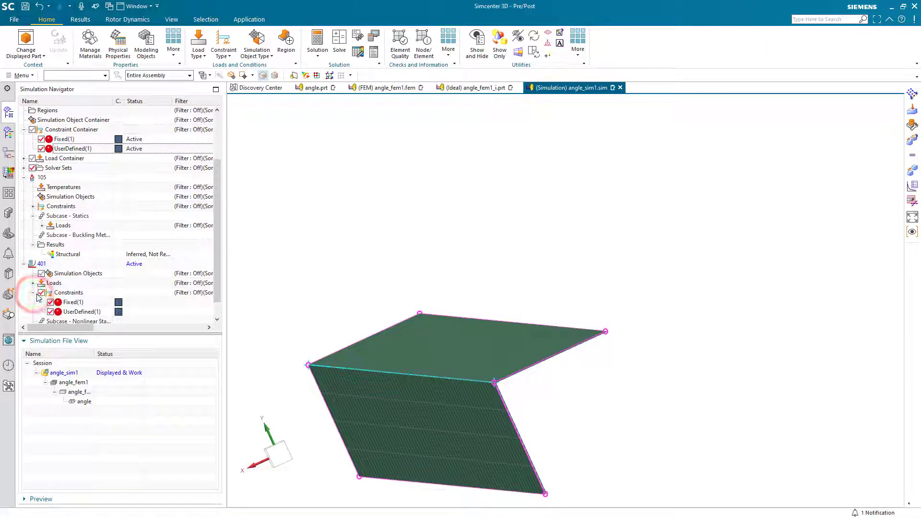
# - Apply a 2000 lbf force along ZC to the slanted and vertical right-end edges
pyautogui.click(206, 57)
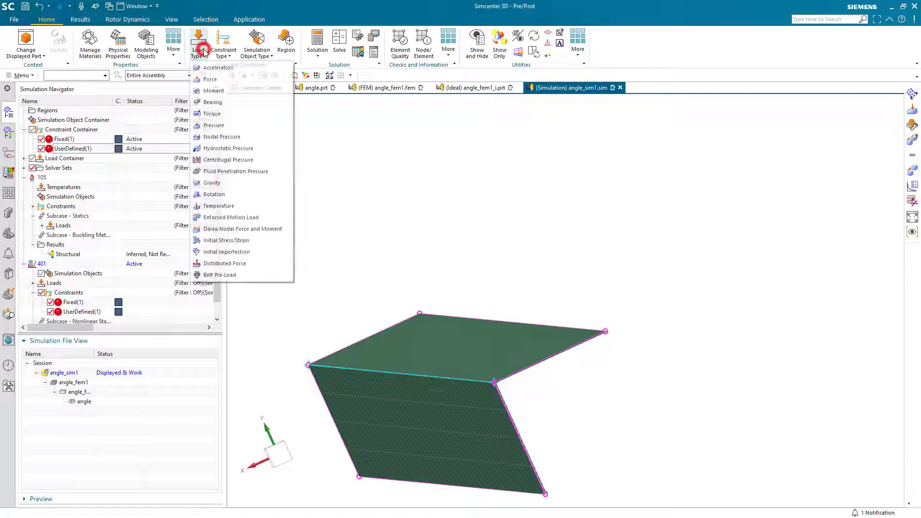
pyautogui.click(217, 77)
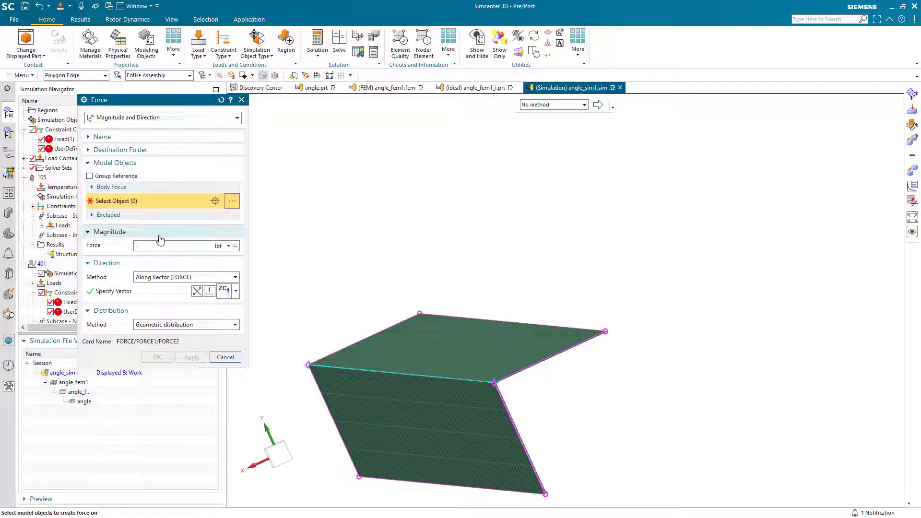
pyautogui.write('2000')
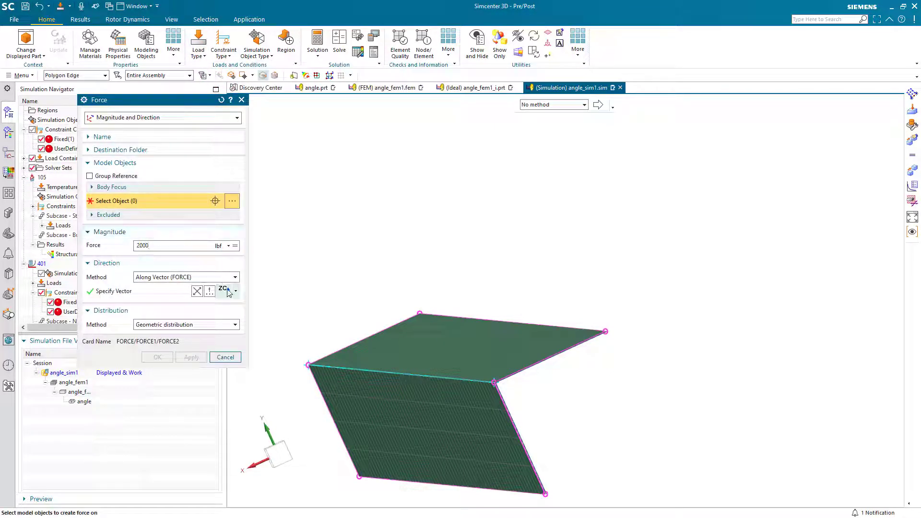
pyautogui.click(228, 291)
pyautogui.click(528, 370)
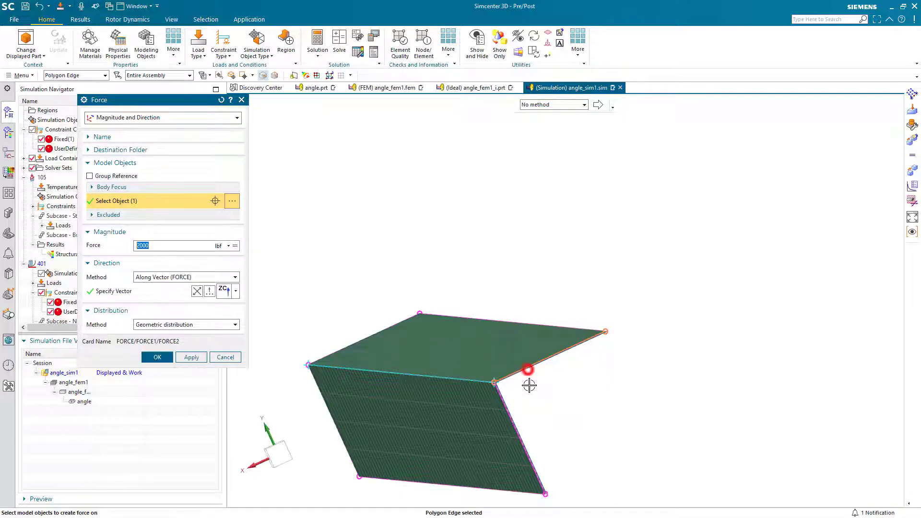
pyautogui.click(513, 419)
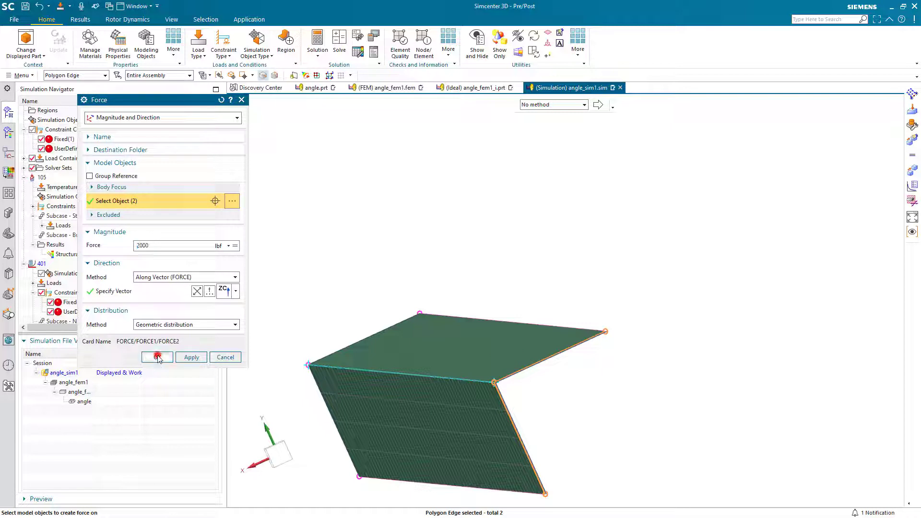
pyautogui.click(158, 358)
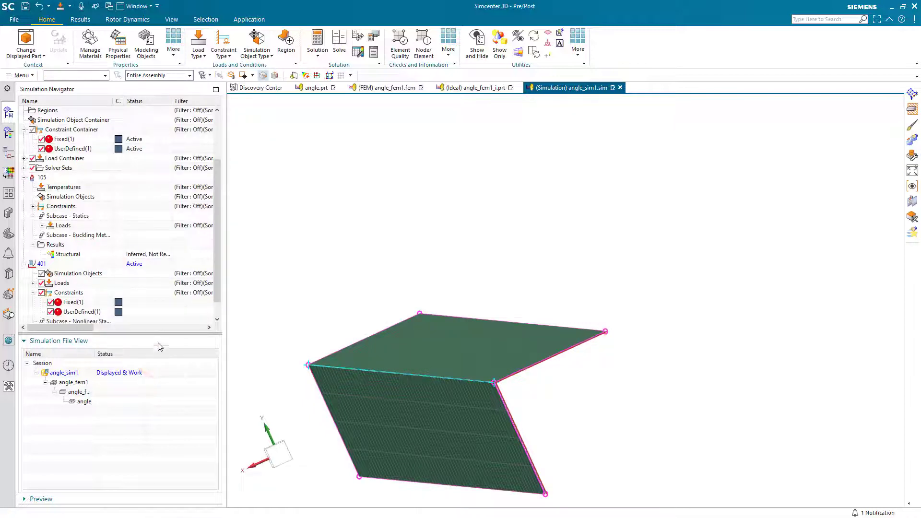
# - Start an initial imperfection on both angle faces with a Cartesian table field magnitude
pyautogui.click(198, 43)
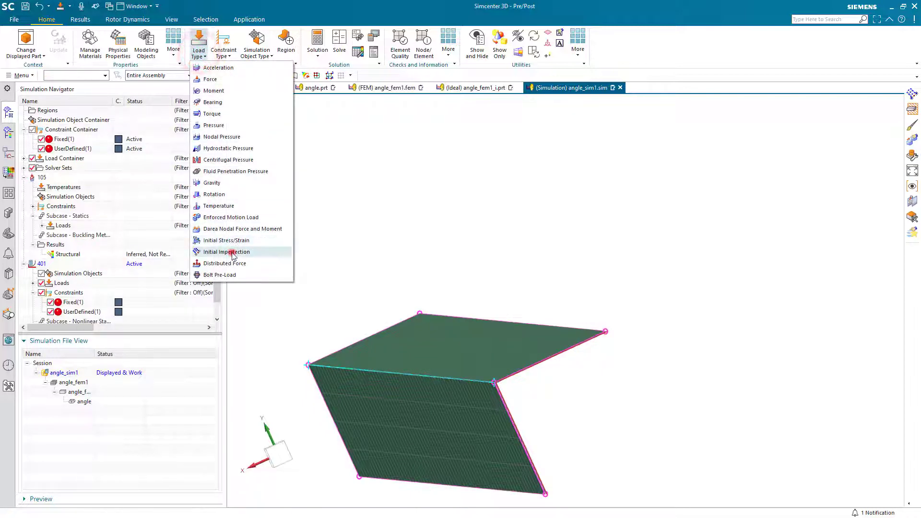
pyautogui.click(232, 253)
pyautogui.click(427, 355)
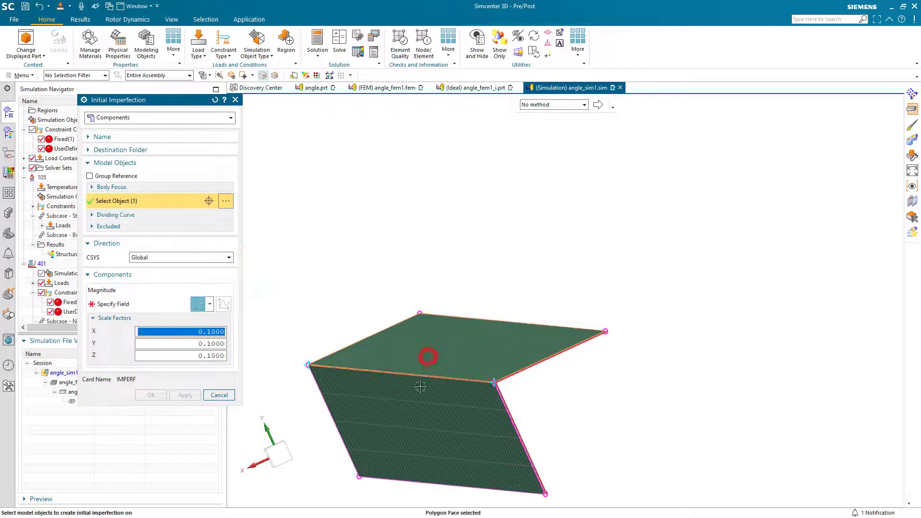
pyautogui.click(415, 406)
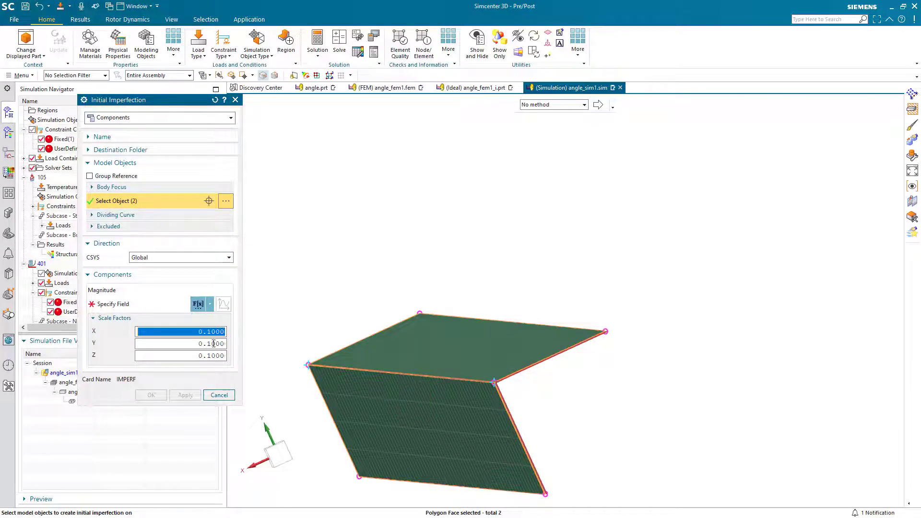
pyautogui.click(209, 304)
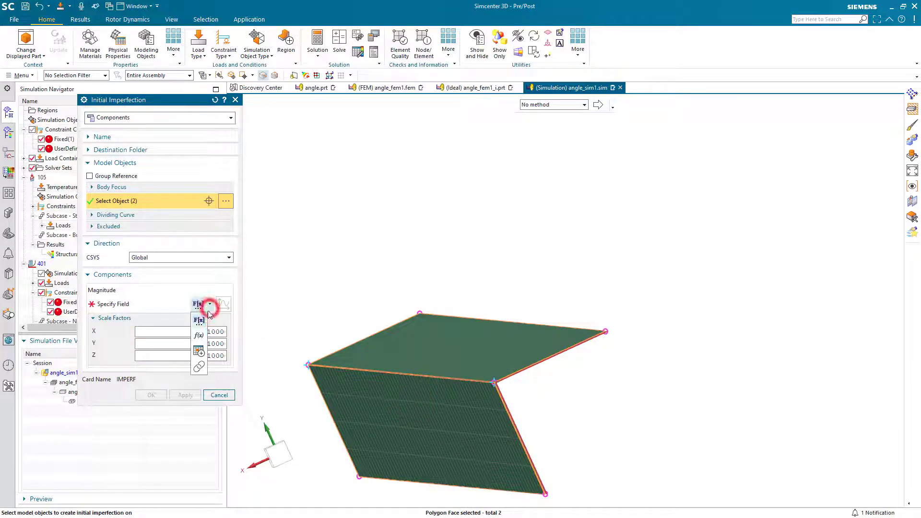
pyautogui.click(200, 342)
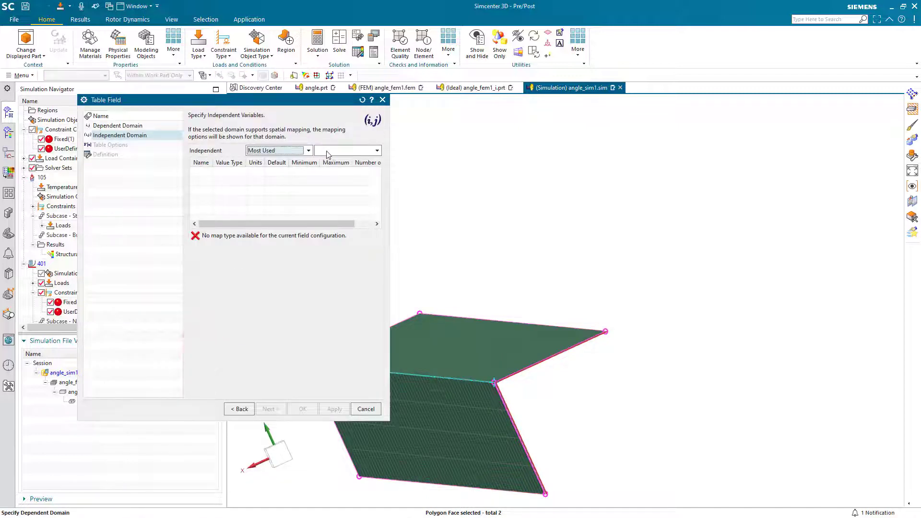
pyautogui.click(335, 150)
pyautogui.click(330, 202)
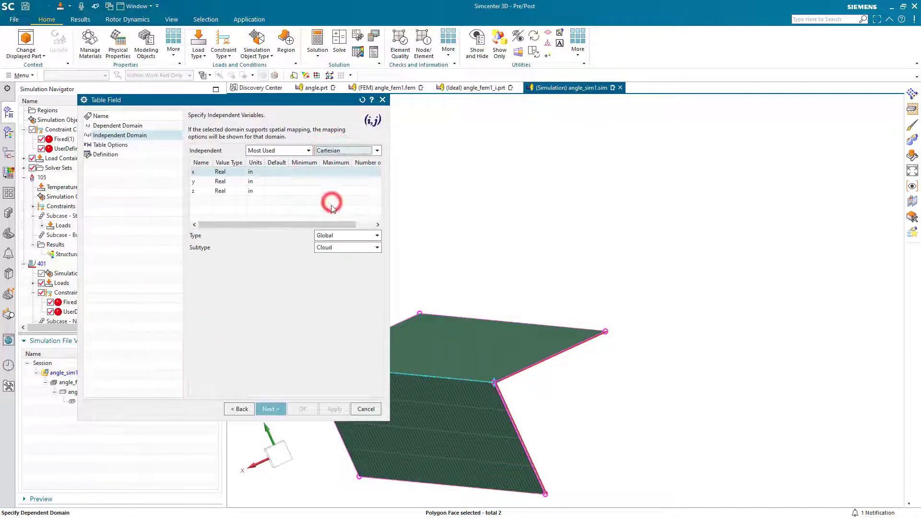
# - Import initimperf26.csv into the table and accept it as the magnitude field with 0.01 scale factors
pyautogui.click(271, 409)
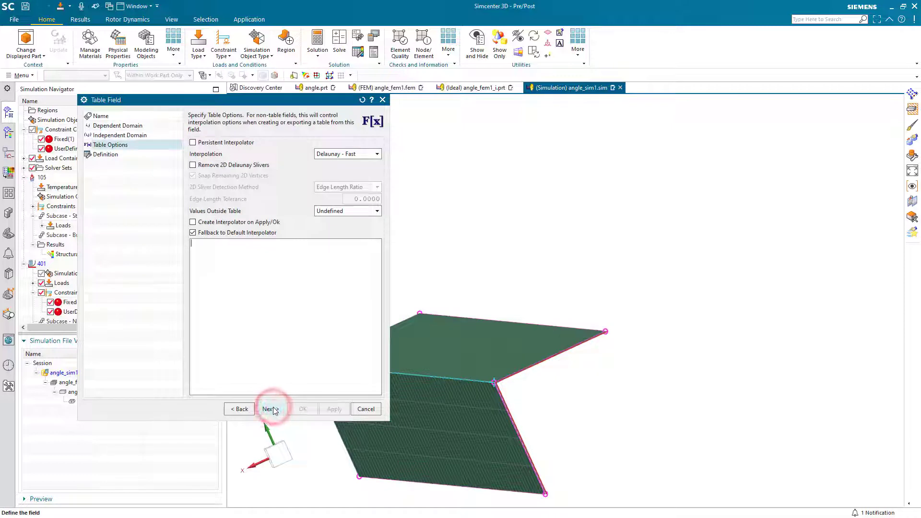
pyautogui.click(272, 409)
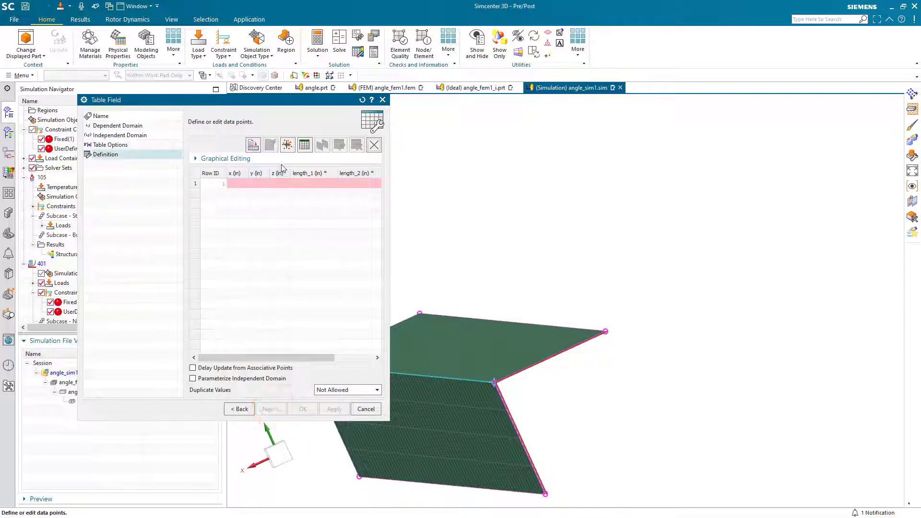
pyautogui.click(253, 145)
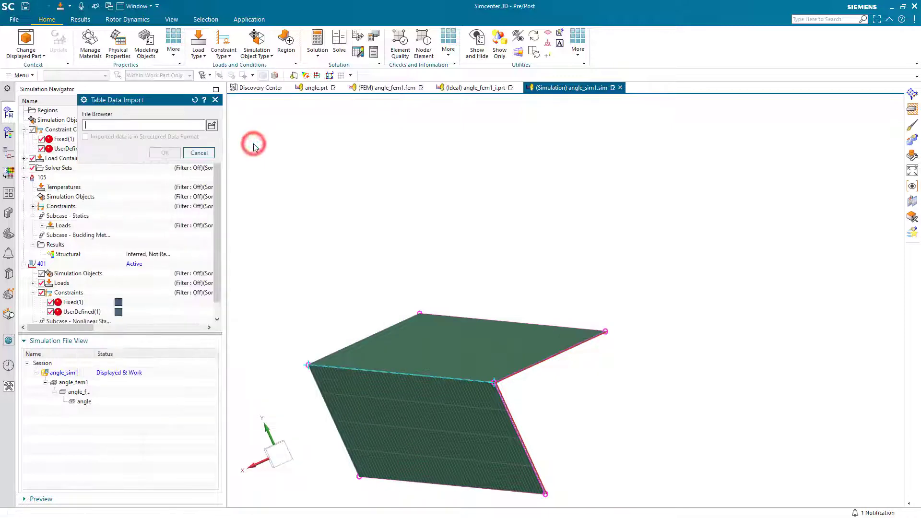
pyautogui.click(211, 126)
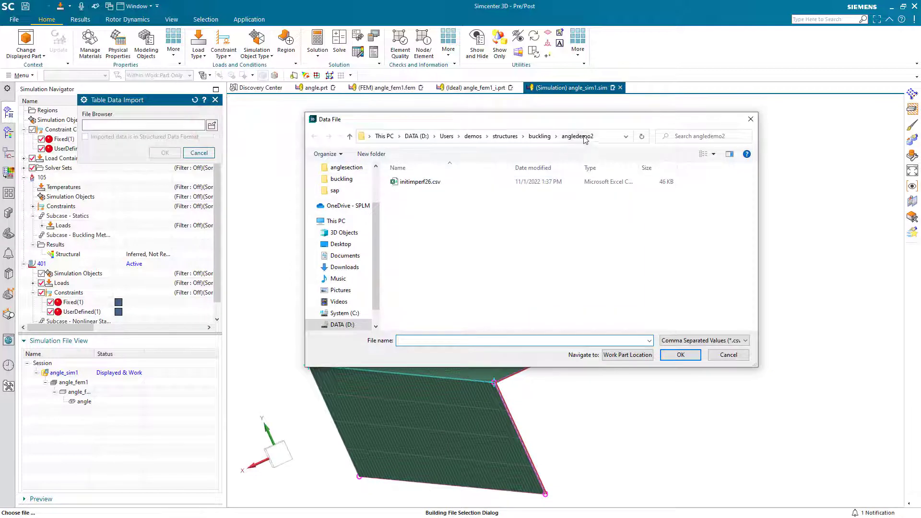
pyautogui.click(420, 181)
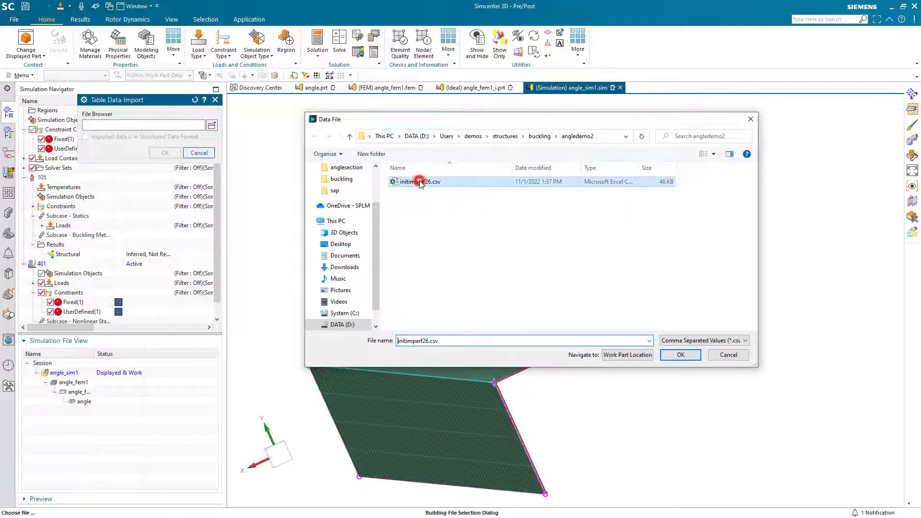
pyautogui.click(681, 354)
pyautogui.click(169, 152)
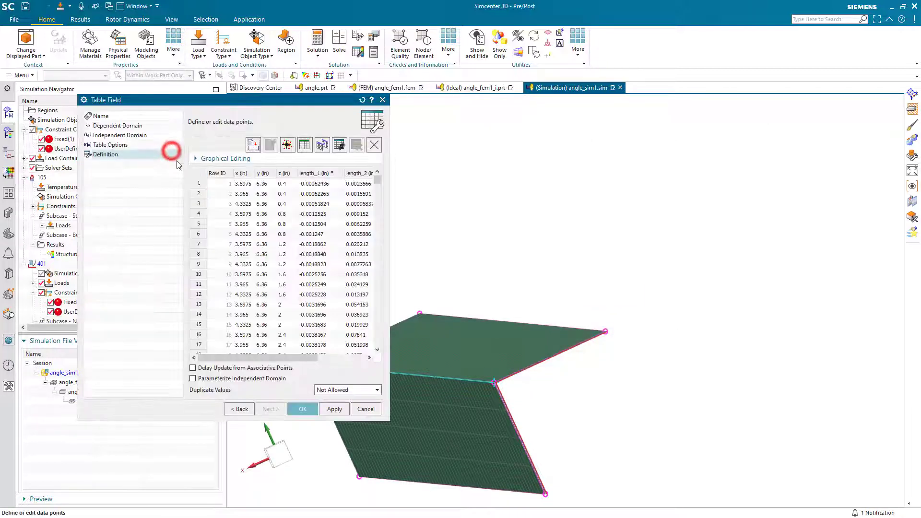
pyautogui.moveTo(391, 228); pyautogui.dragTo(513, 231)
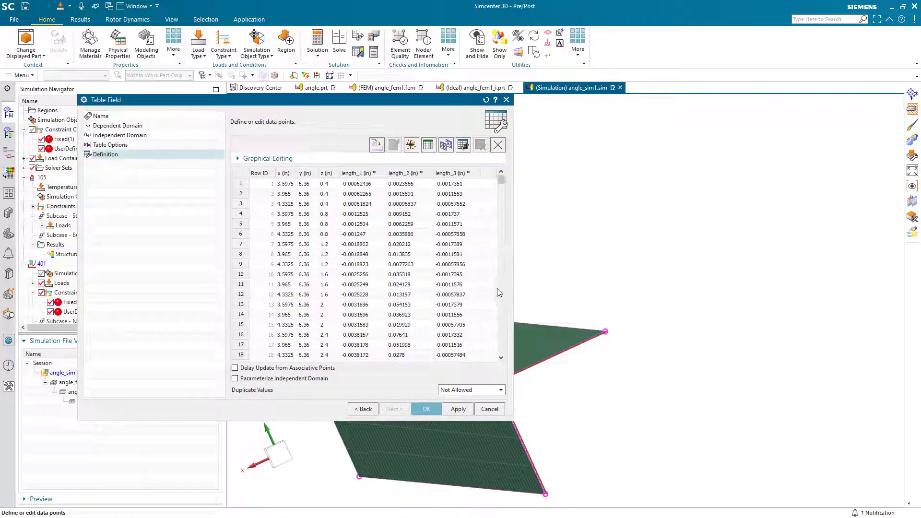
pyautogui.click(425, 409)
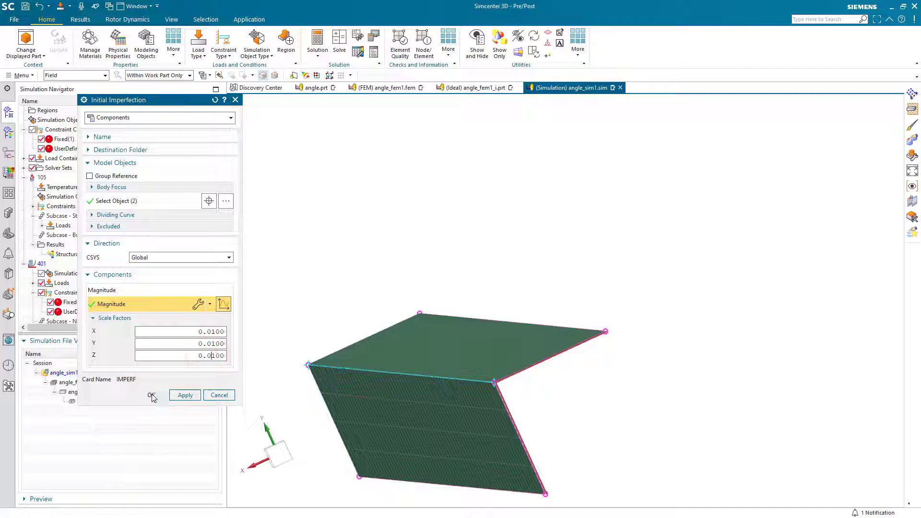
# - Create the initial imperfection on both faces and launch the solve of solution 401
pyautogui.click(152, 396)
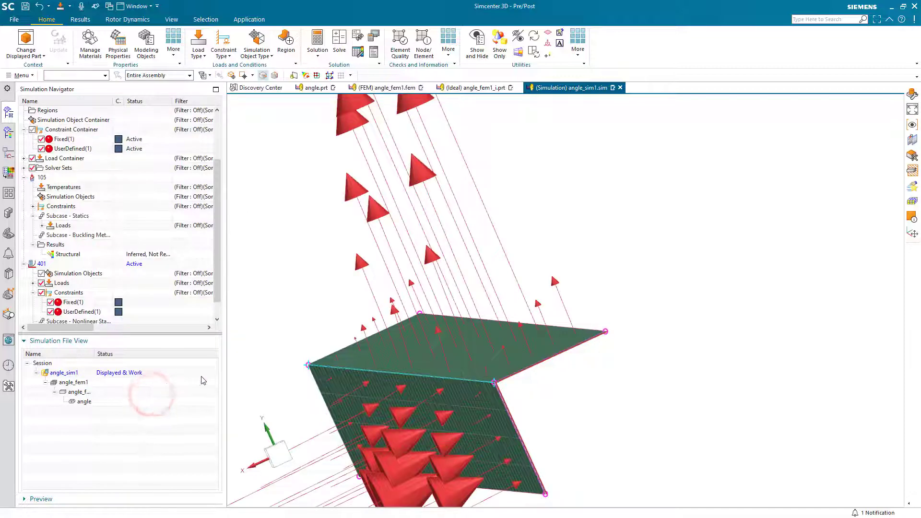
pyautogui.scroll(-4, 545, 294)
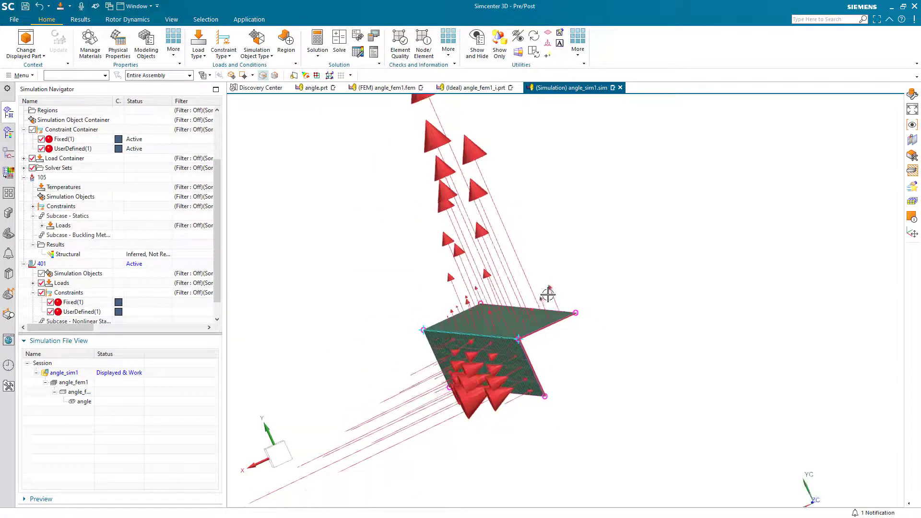
pyautogui.moveTo(547, 294)
pyautogui.mouseDown(button='middle')
pyautogui.moveTo(568, 294)
pyautogui.moveTo(552, 301)
pyautogui.mouseUp(button='middle')
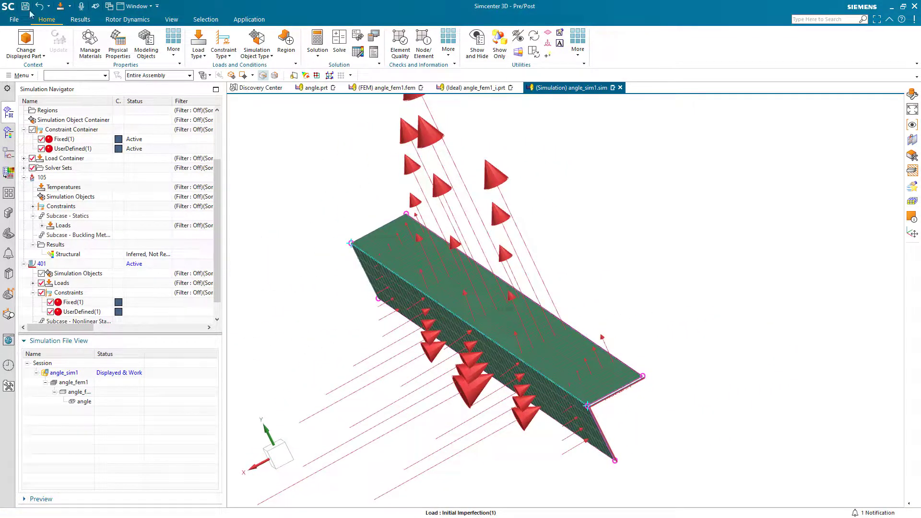
pyautogui.rightClick(46, 263)
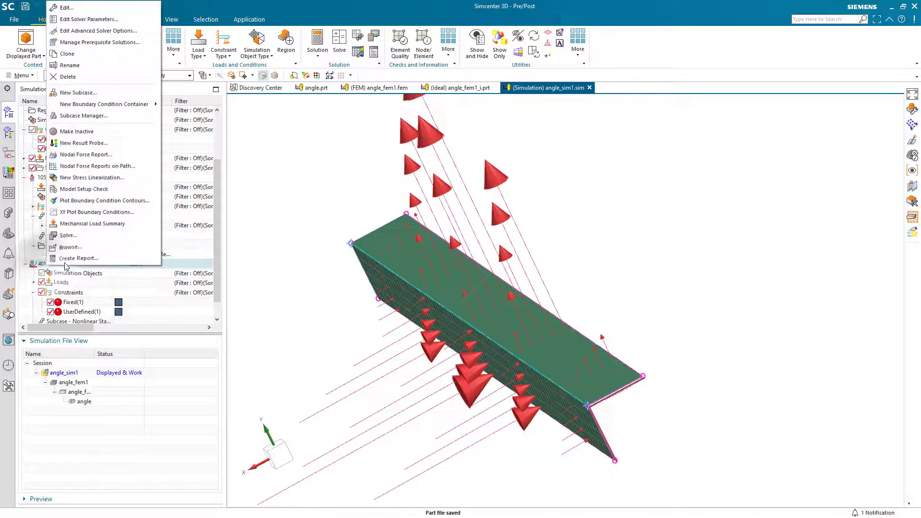
pyautogui.click(68, 235)
pyautogui.click(161, 234)
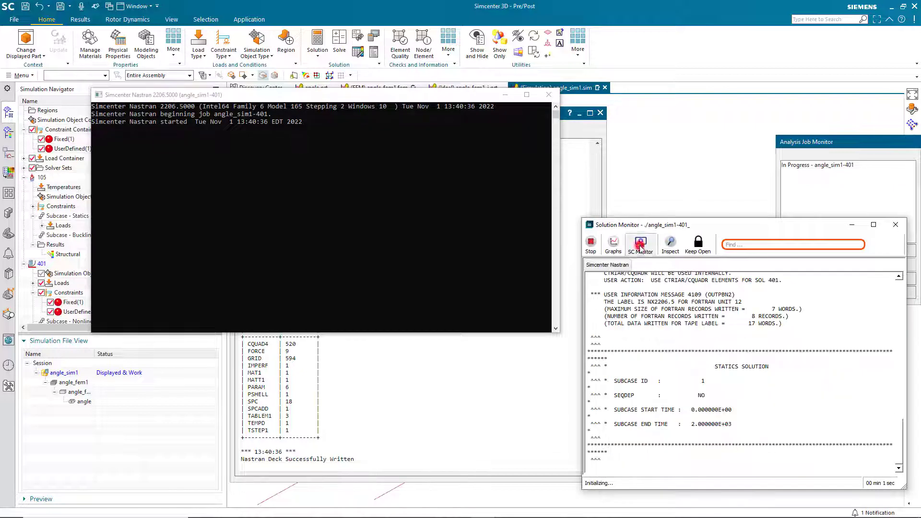
# - Open the solution monitor showing live translation magnitude contours on the model
pyautogui.click(639, 247)
pyautogui.click(121, 127)
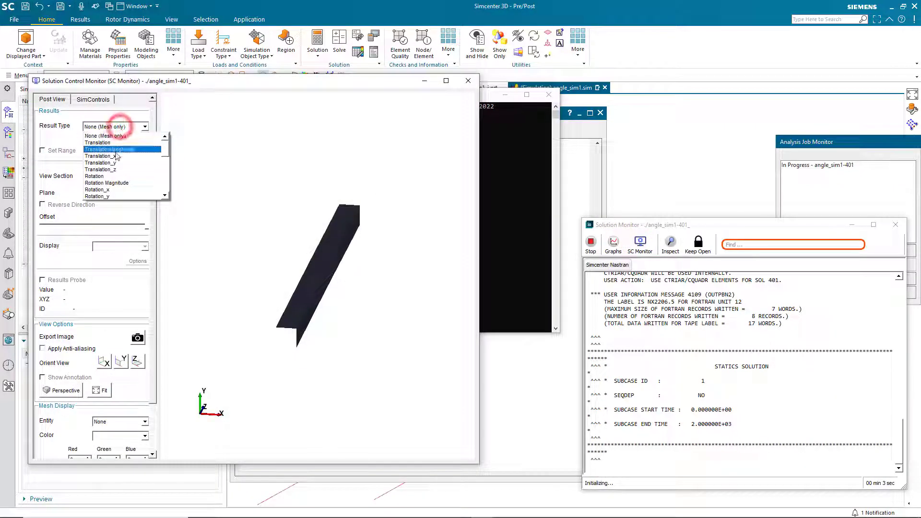
pyautogui.click(117, 148)
pyautogui.moveTo(314, 239); pyautogui.dragTo(269, 293)
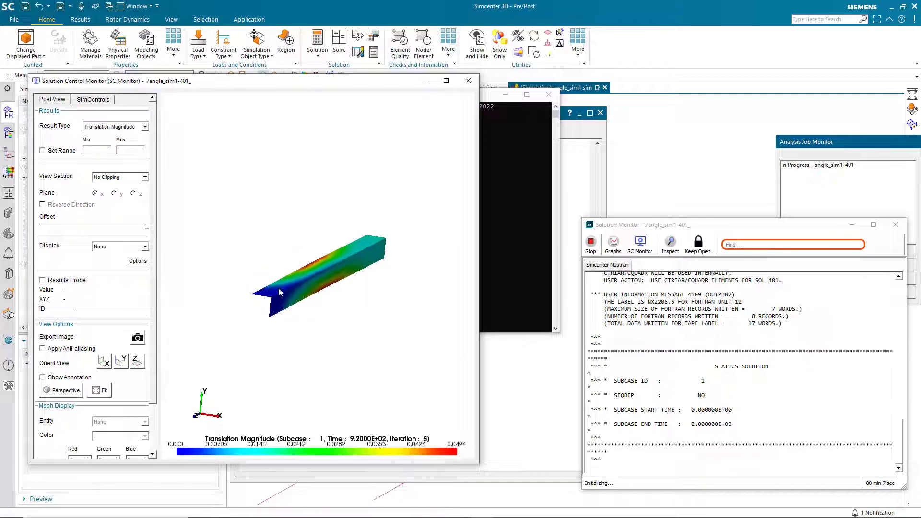
pyautogui.scroll(5, 332, 271)
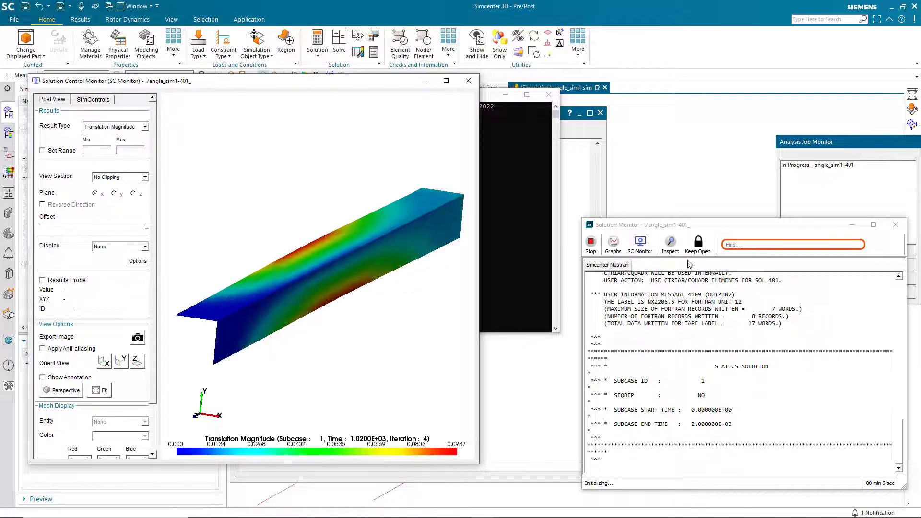
# - Display the solver convergence graph and move it aside while the solve finishes
pyautogui.click(614, 243)
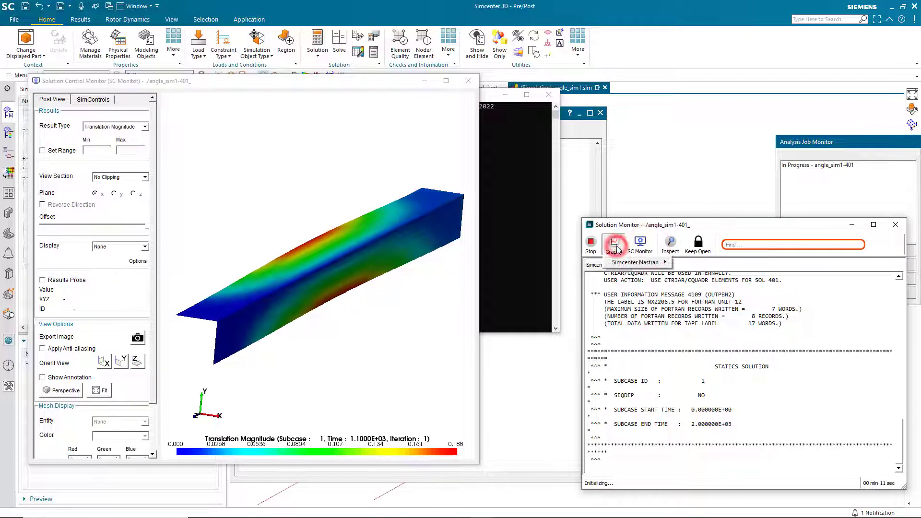
pyautogui.moveTo(638, 262)
pyautogui.click(687, 262)
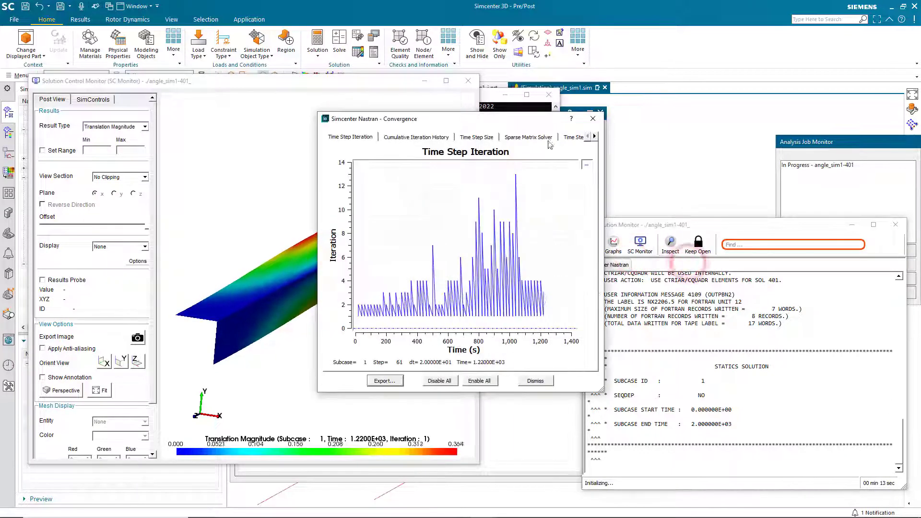
pyautogui.moveTo(324, 123); pyautogui.dragTo(522, 94)
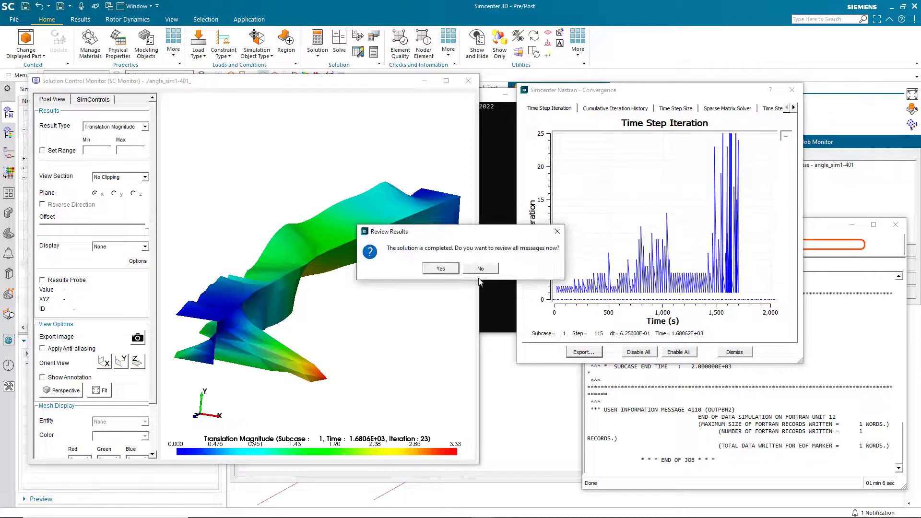
# - Decline reviewing solver messages and close the job monitor and Information window
pyautogui.click(478, 268)
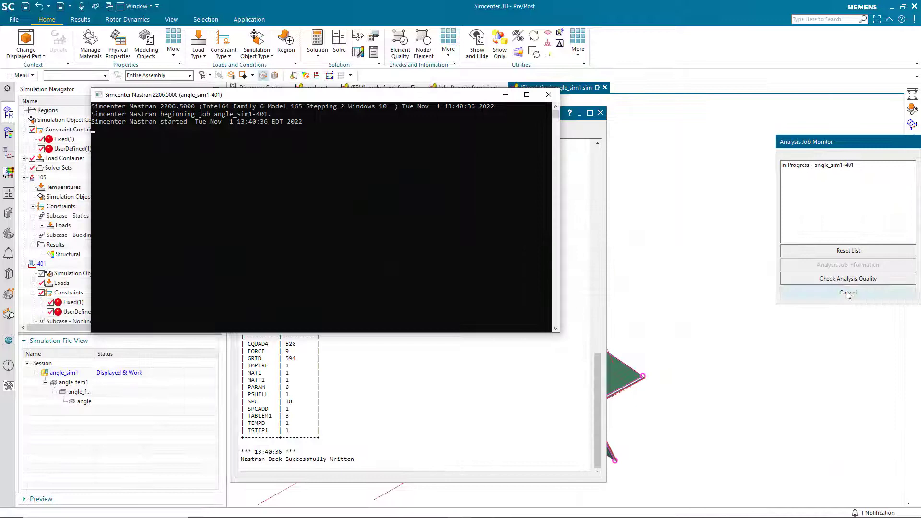
pyautogui.click(847, 293)
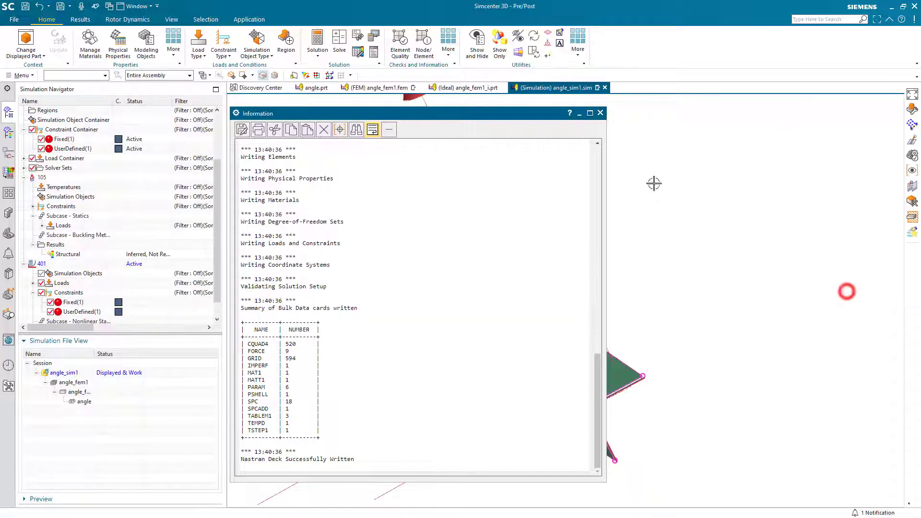
pyautogui.click(600, 113)
# - Load solution 401's Structural results and expand Increment 54
pyautogui.scroll(-1, 155, 291)
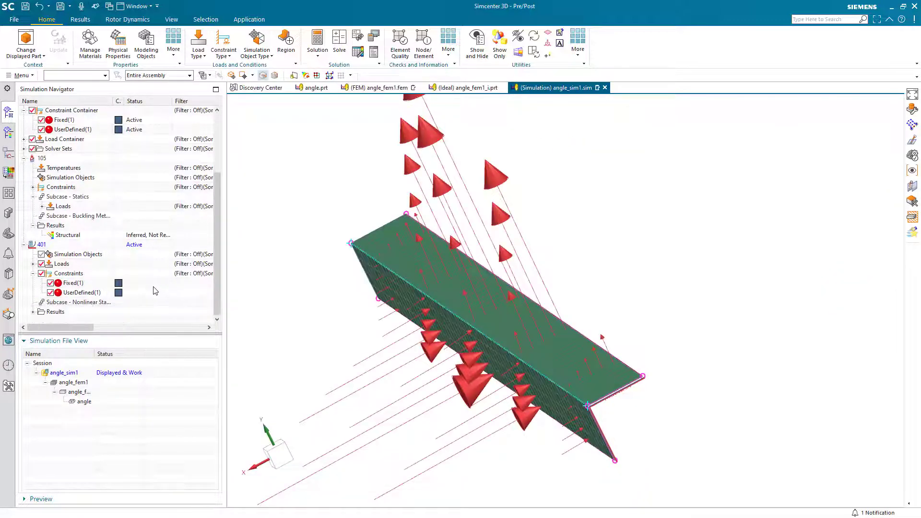
pyautogui.click(33, 312)
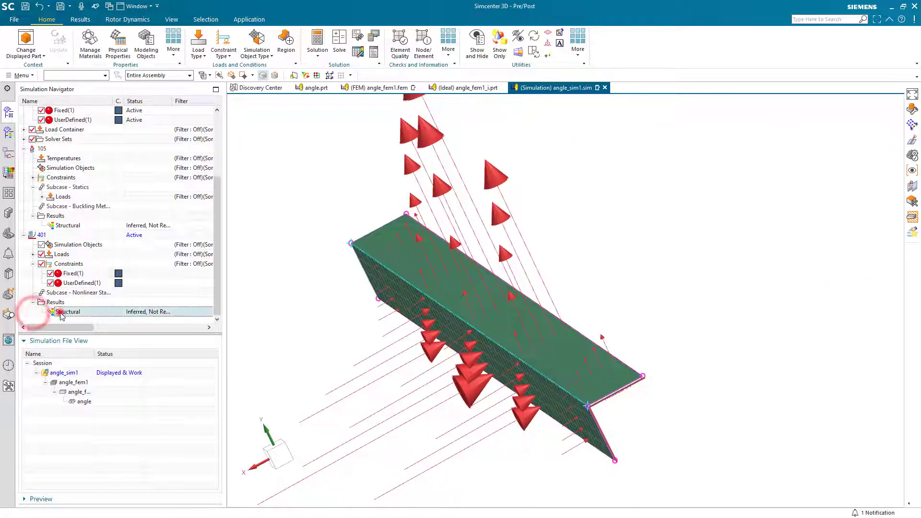
pyautogui.doubleClick(62, 311)
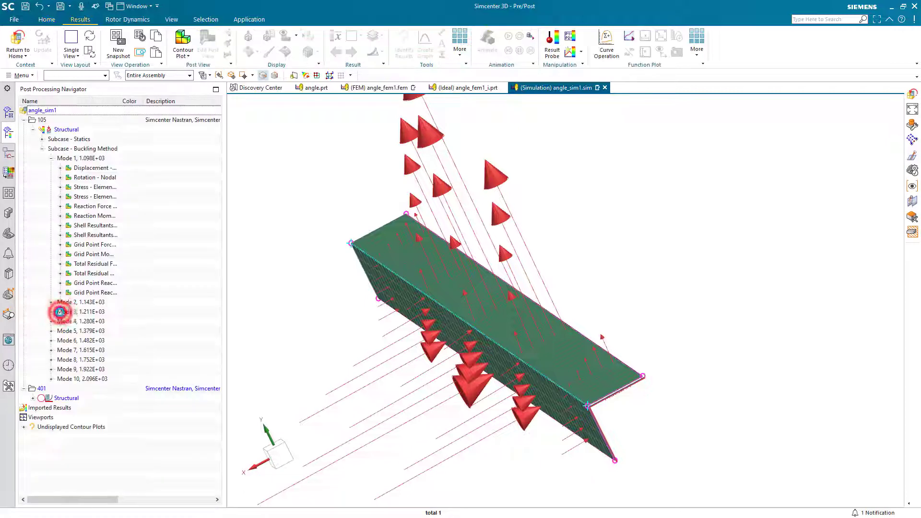
pyautogui.click(31, 399)
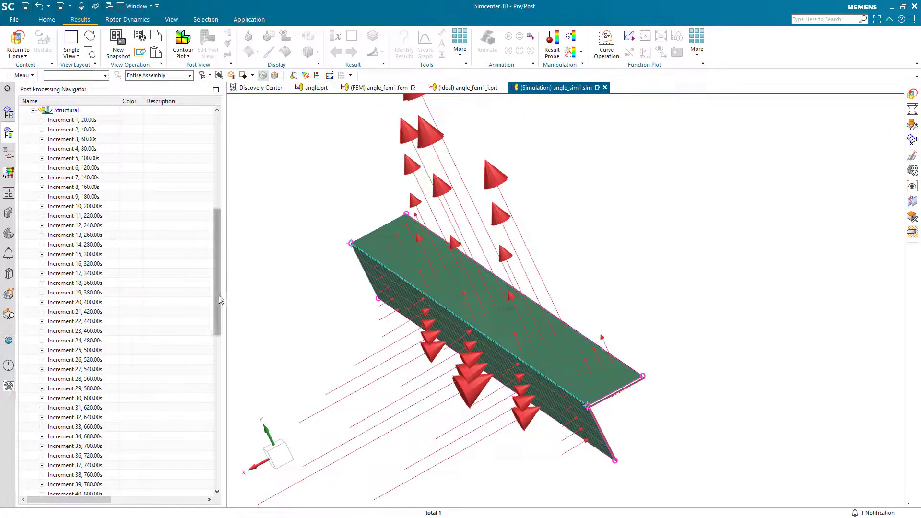
pyautogui.moveTo(219, 299); pyautogui.dragTo(215, 390)
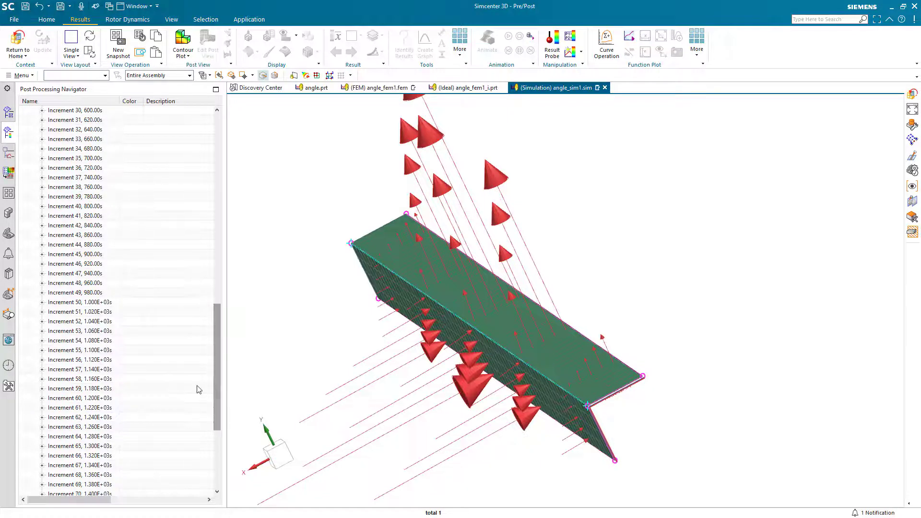
pyautogui.click(42, 340)
# - Show the Increment 54 displacement contour and start stepping to later increments
pyautogui.doubleClick(82, 350)
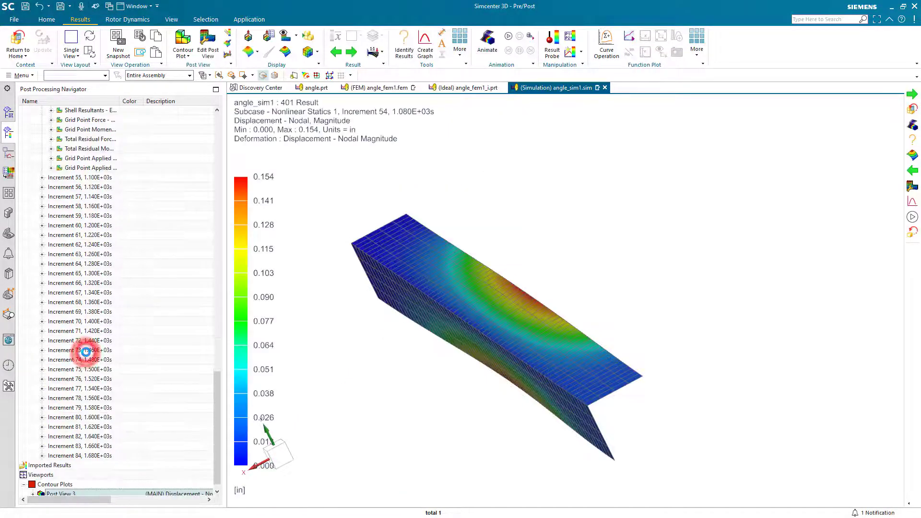
pyautogui.moveTo(273, 337); pyautogui.dragTo(273, 330, button='middle')
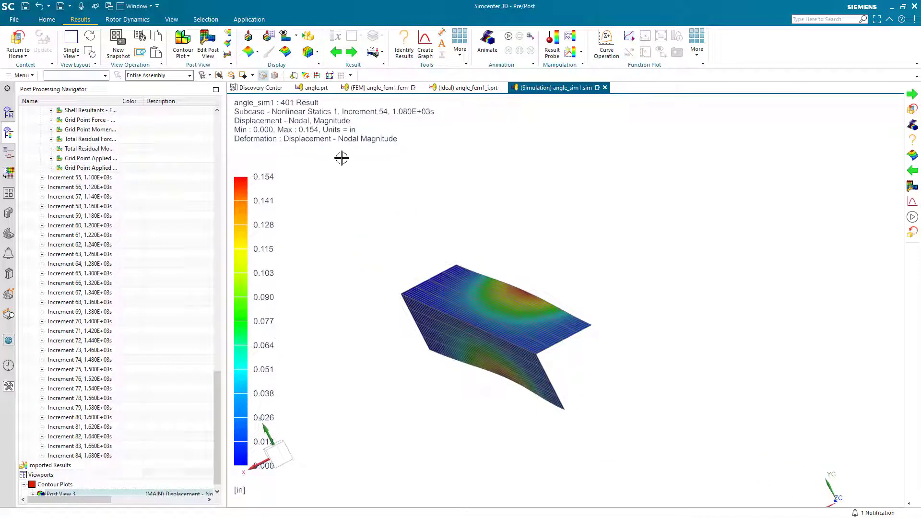
pyautogui.scroll(3, 429, 318)
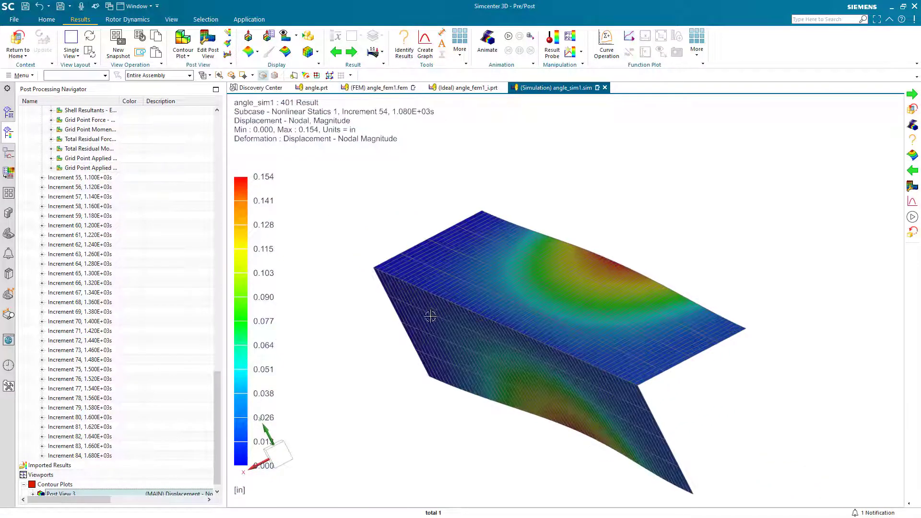
pyautogui.click(352, 52)
pyautogui.click(353, 52)
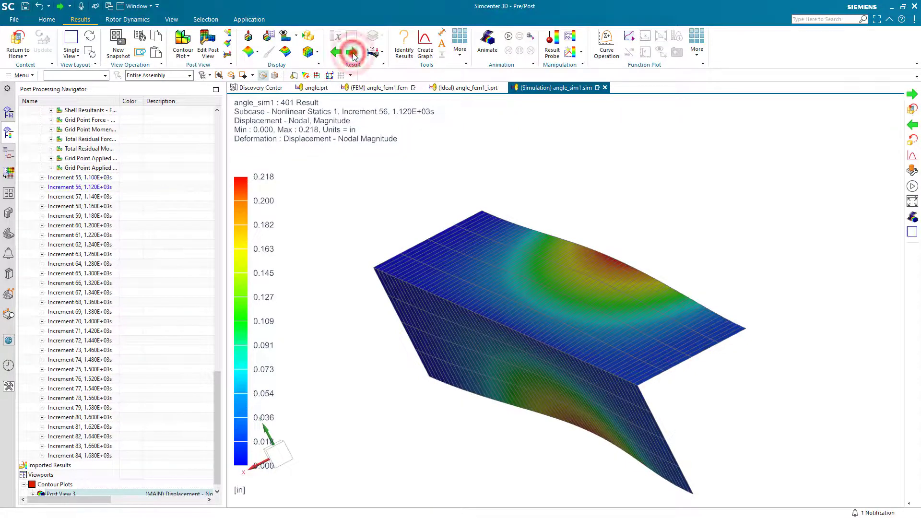
pyautogui.click(353, 52)
pyautogui.click(353, 52)
pyautogui.click(353, 52)
pyautogui.click(353, 51)
pyautogui.click(353, 51)
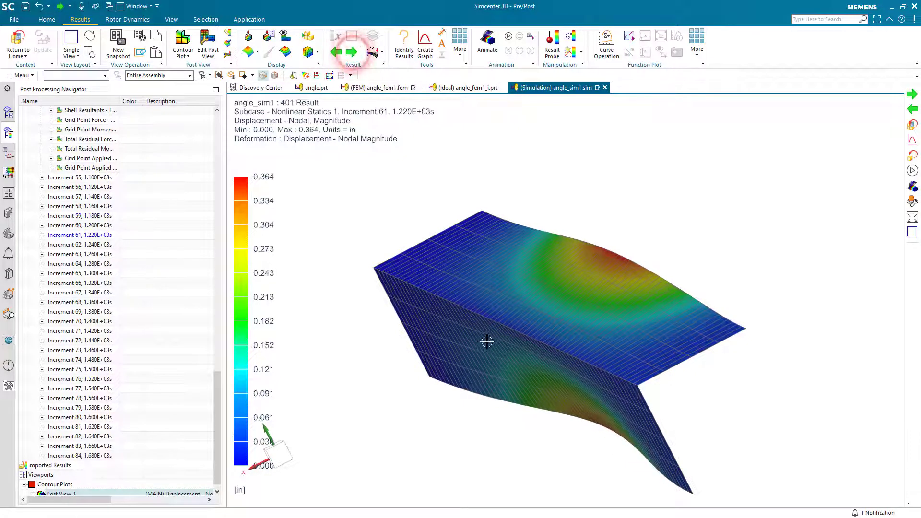
# - Continue stepping forward through the displacement increments as the buckle grows
pyautogui.moveTo(483, 339); pyautogui.dragTo(479, 337, button='middle')
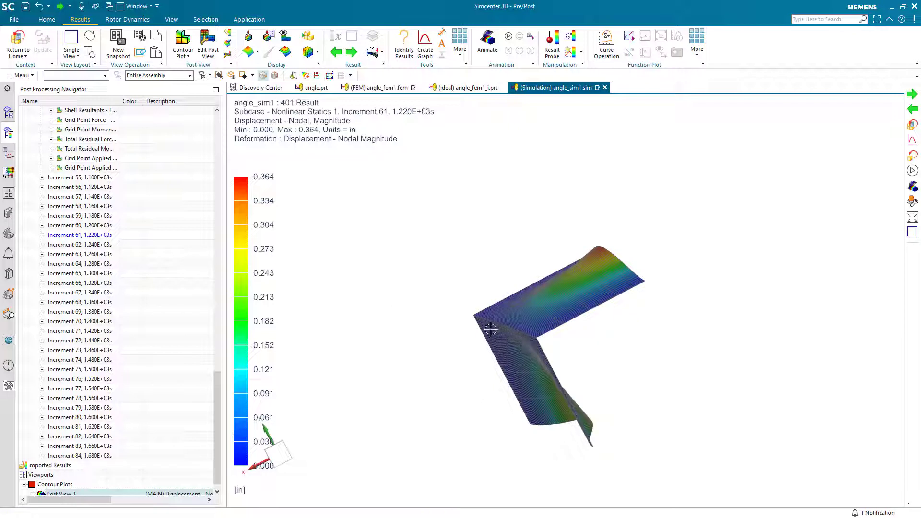
pyautogui.scroll(3, 486, 270)
pyautogui.click(354, 53)
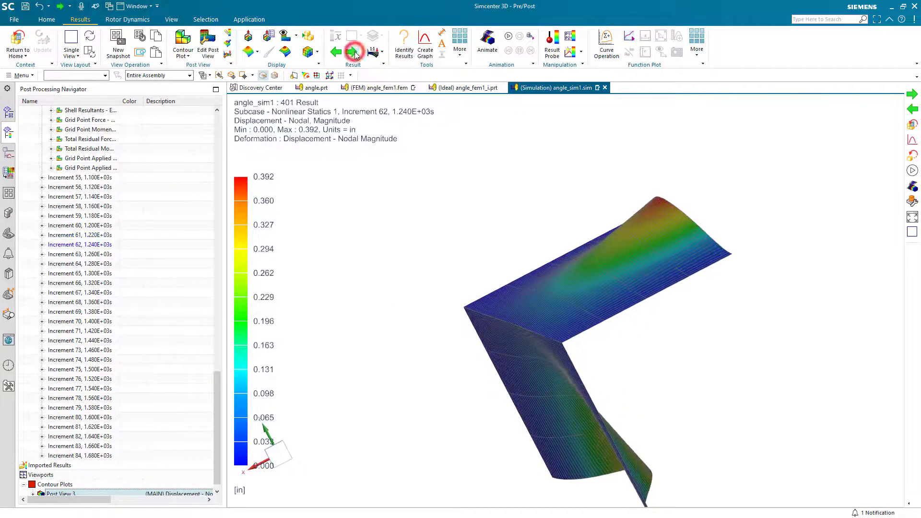
pyautogui.click(354, 53)
pyautogui.click(355, 53)
pyautogui.click(354, 53)
pyautogui.click(355, 53)
pyautogui.click(355, 53)
pyautogui.click(355, 53)
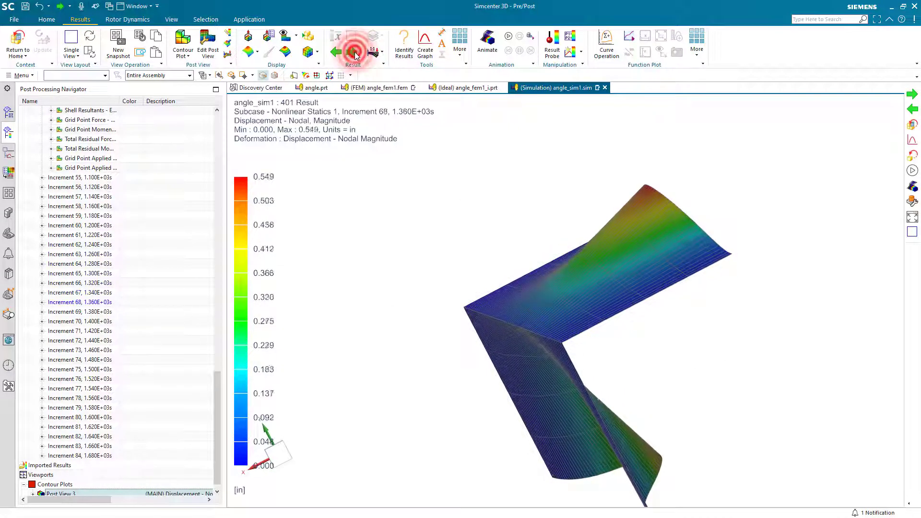
pyautogui.click(355, 53)
pyautogui.click(355, 53)
pyautogui.click(355, 53)
pyautogui.click(355, 53)
pyautogui.click(355, 52)
# - Advance to Increment 79, peaking at 0.872 in, and fit the whole model in view
pyautogui.click(355, 54)
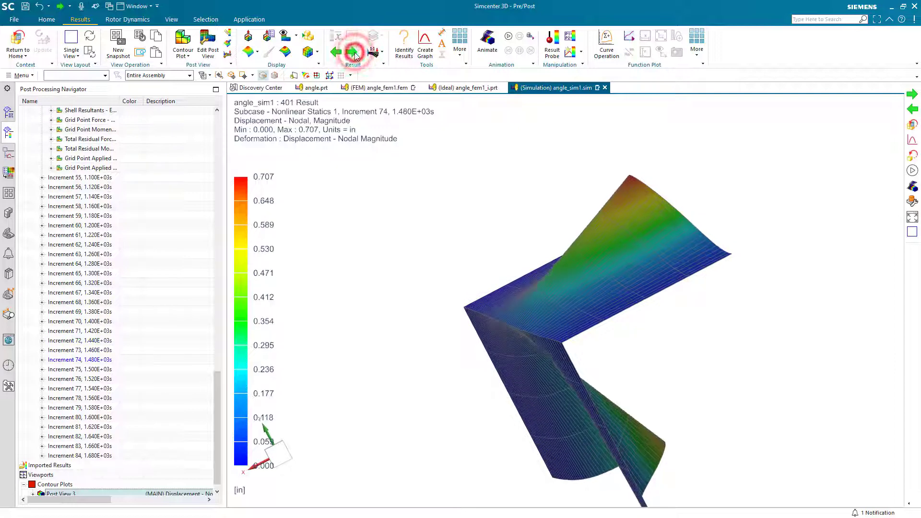
pyautogui.click(355, 53)
pyautogui.click(355, 54)
pyautogui.click(355, 55)
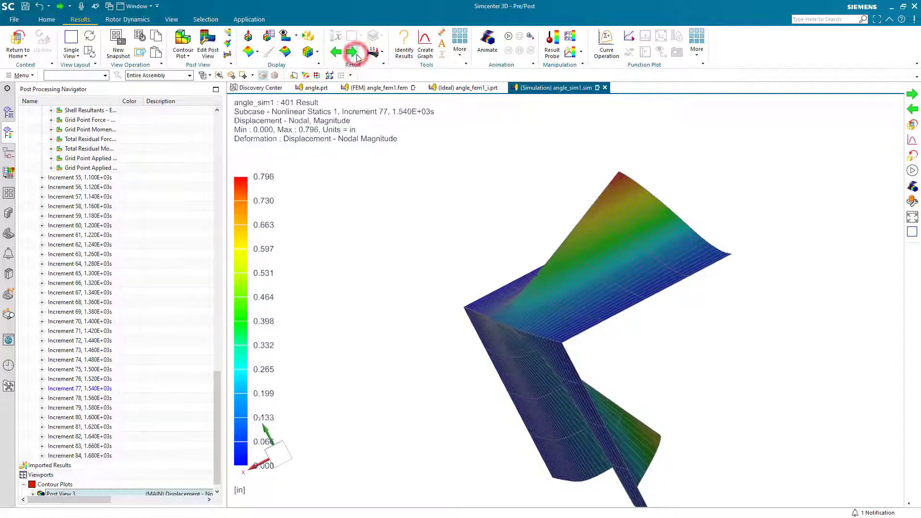
pyautogui.click(355, 55)
pyautogui.click(356, 56)
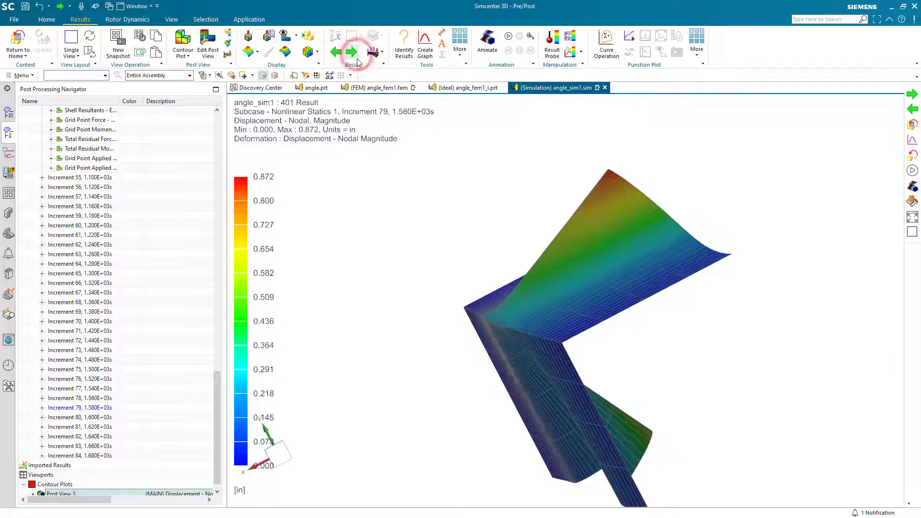
pyautogui.moveTo(434, 272); pyautogui.dragTo(444, 274, button='middle')
pyautogui.press('Home')
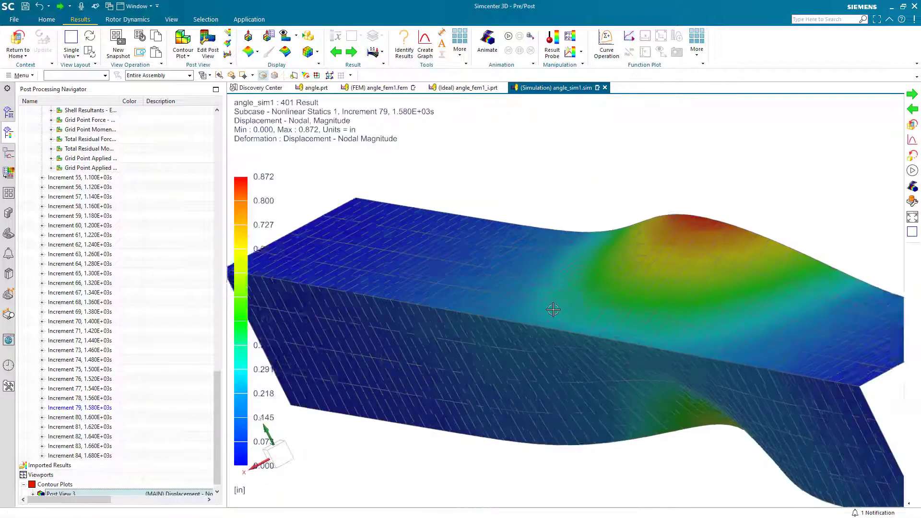
# - Create a displacement-versus-time graph for nodes 407 and 547 on the buckled column
pyautogui.click(424, 44)
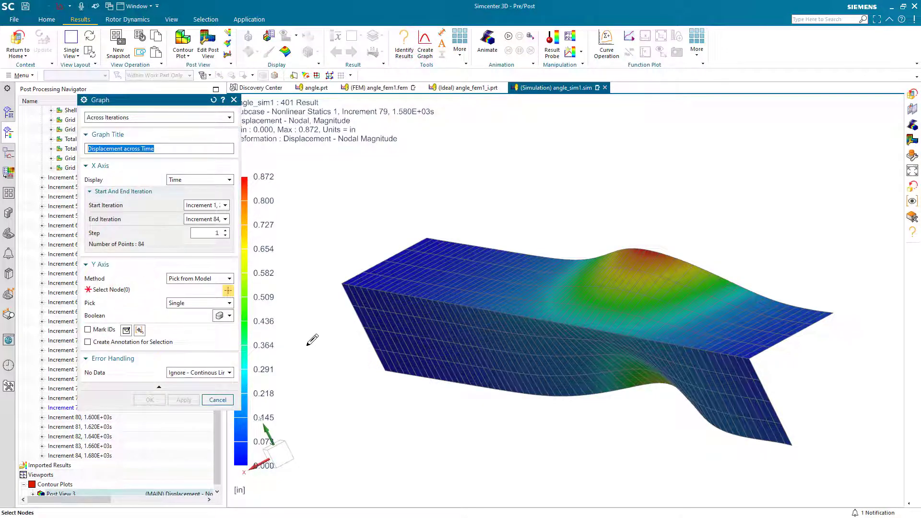
pyautogui.moveTo(317, 343); pyautogui.dragTo(330, 353, button='middle')
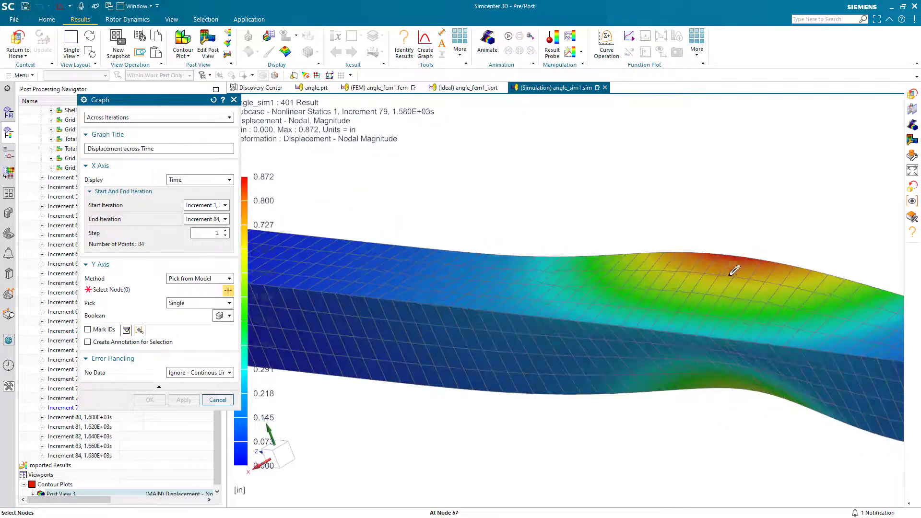
pyautogui.click(732, 257)
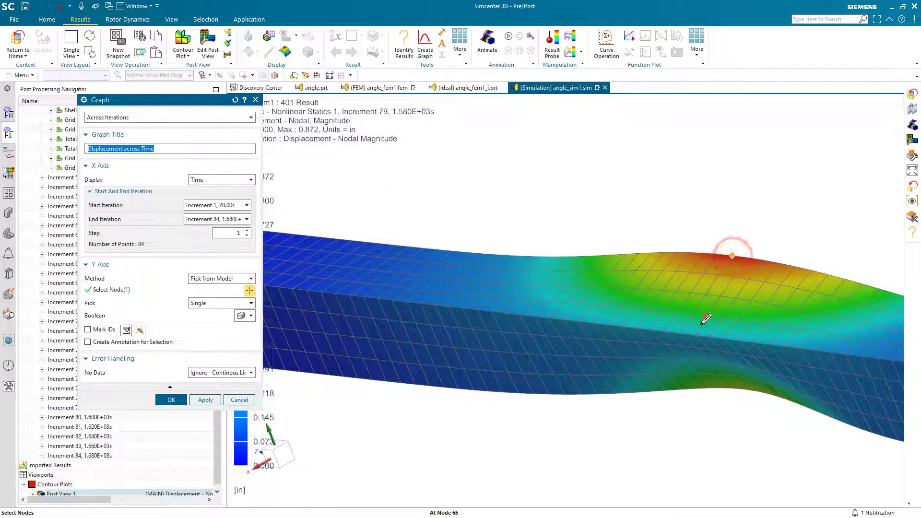
pyautogui.click(679, 333)
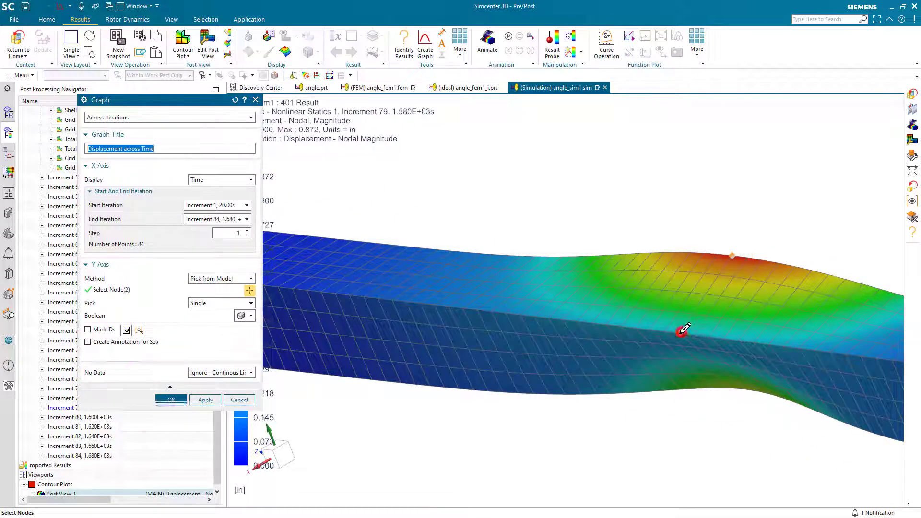
pyautogui.click(172, 411)
# - Plot the graph in a new window, moved higher and enlarged
pyautogui.click(104, 119)
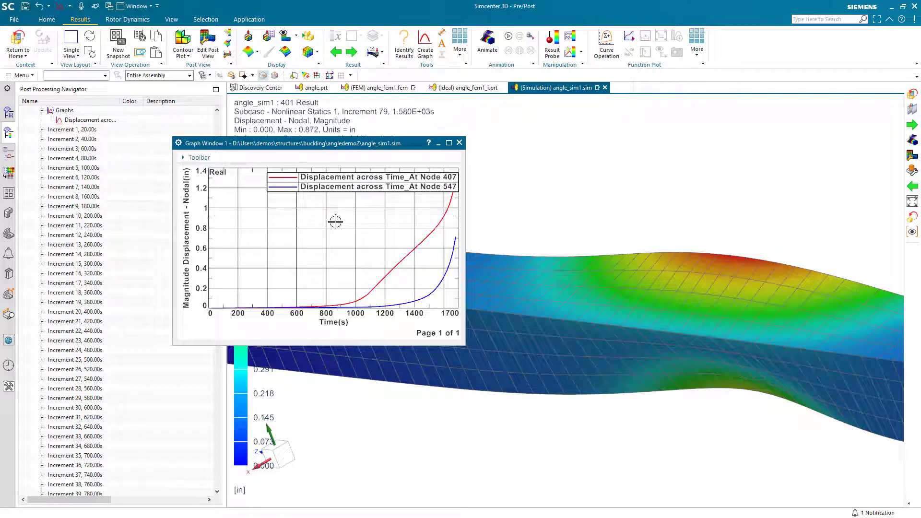
pyautogui.moveTo(354, 146); pyautogui.dragTo(306, 69)
pyautogui.moveTo(416, 265); pyautogui.dragTo(669, 438)
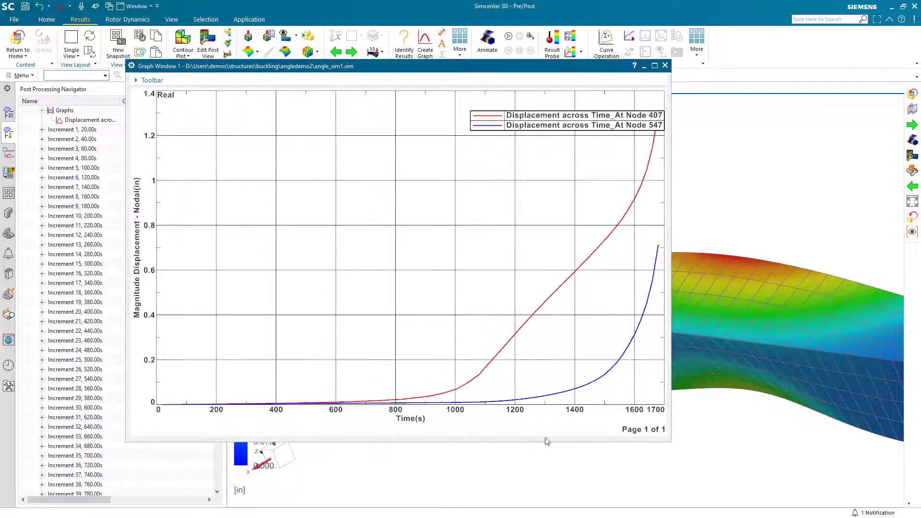